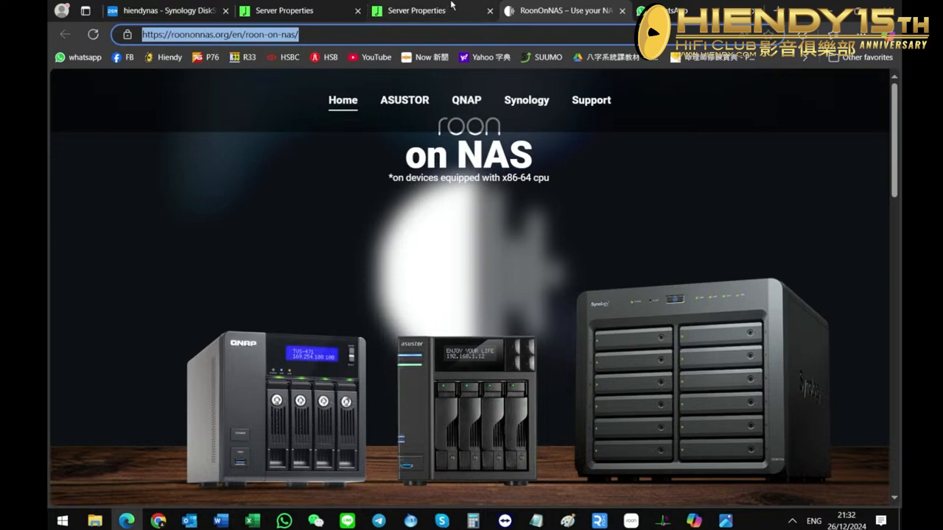
# Close both MinimServer Server Properties tabs and the WhatsApp tab, keeping the hiendynas DiskStation and RoonOnNAS tabs open.
pyautogui.click(483, 12)
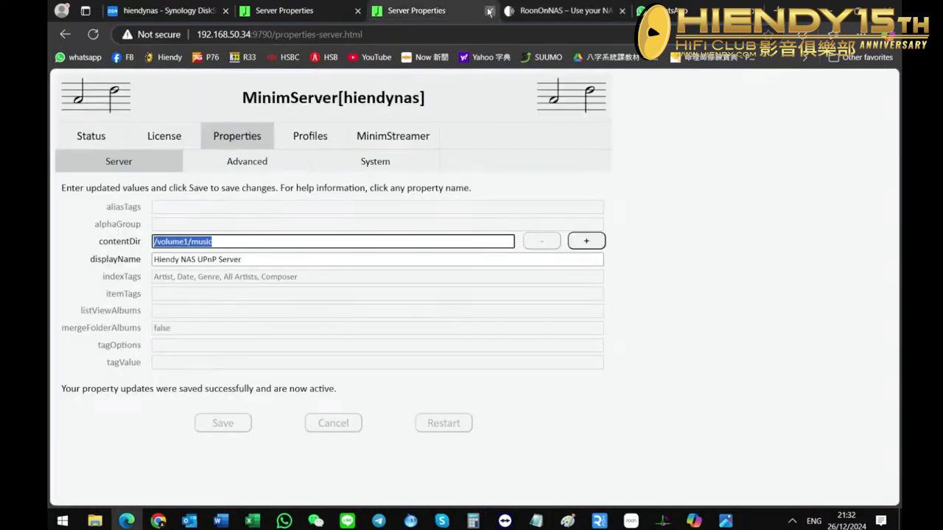
pyautogui.click(487, 11)
pyautogui.click(404, 34)
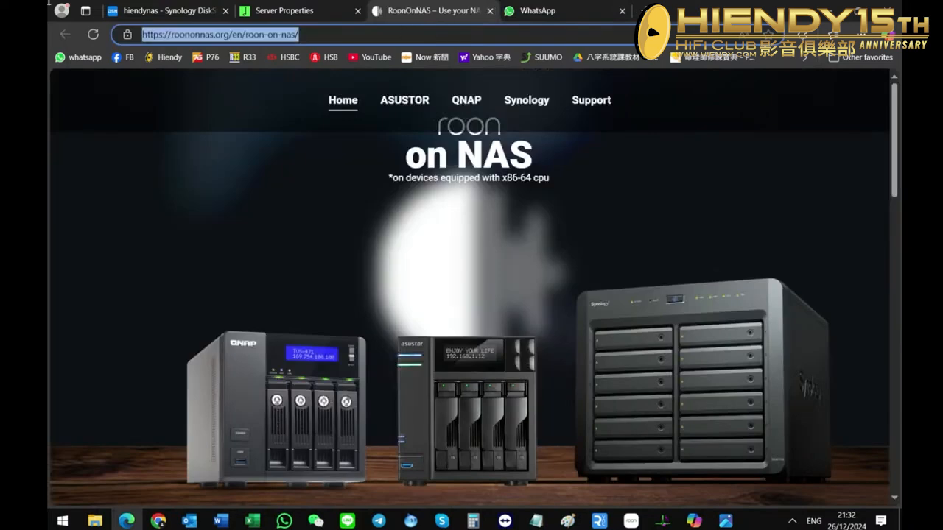
pyautogui.click(391, 14)
pyautogui.click(397, 11)
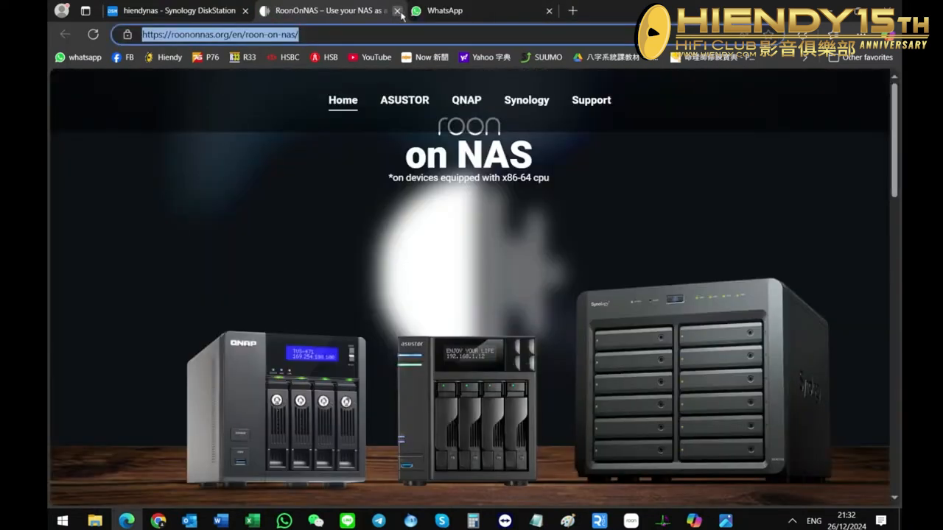
pyautogui.click(497, 15)
pyautogui.click(548, 11)
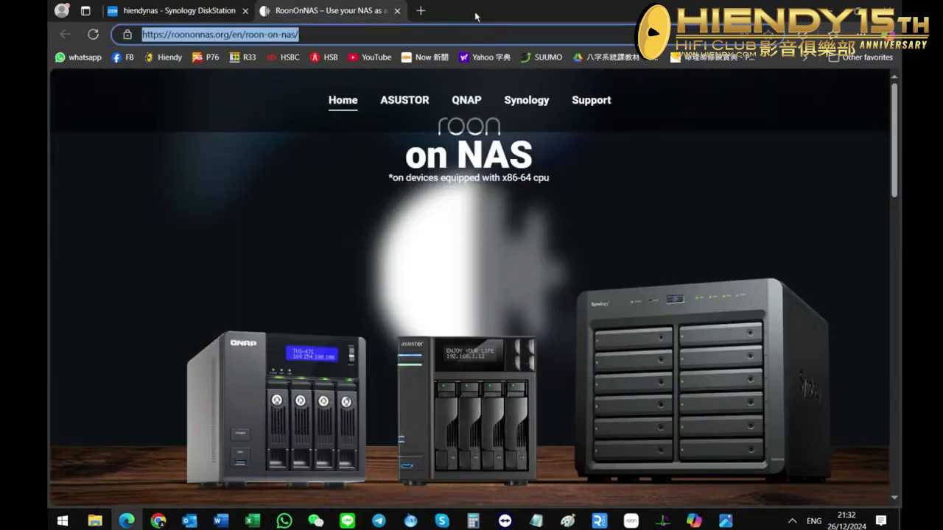
# Open Roonlabs.com in a new browser tab.
pyautogui.click(422, 11)
pyautogui.write('R')
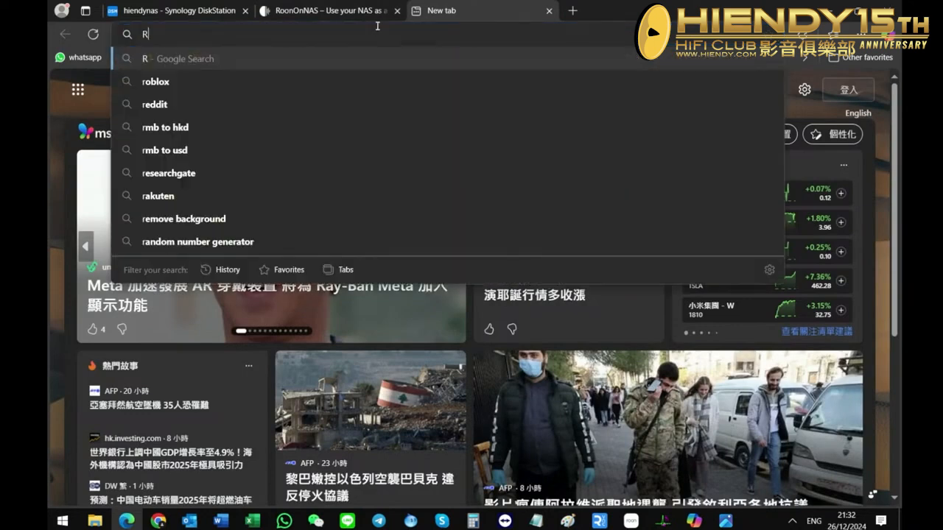
pyautogui.write('oonlabs.com')
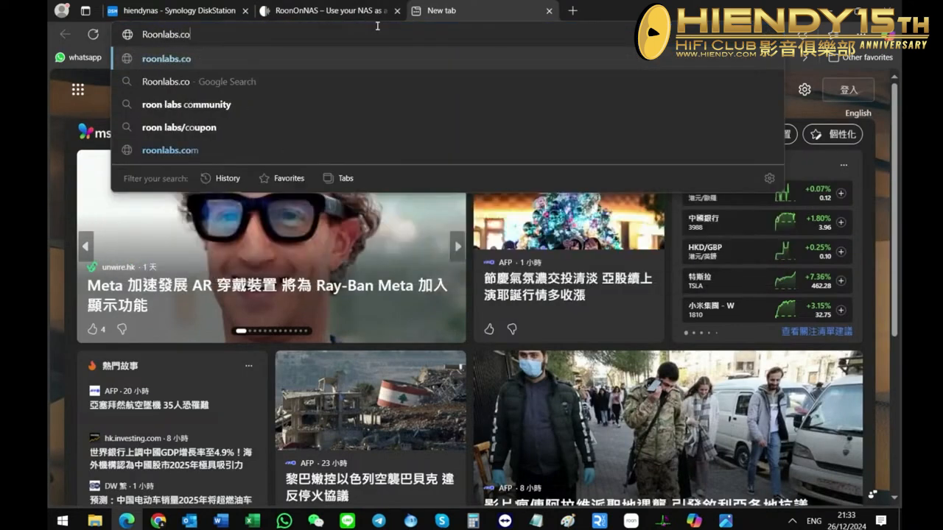
pyautogui.press('Return')
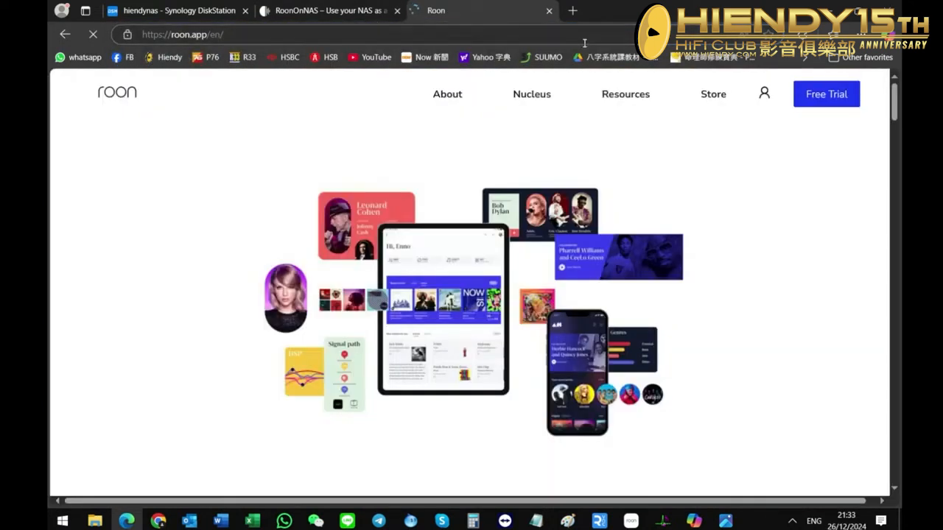
# Go to the Download page among the Roon website's resources.
pyautogui.moveTo(562, 97)
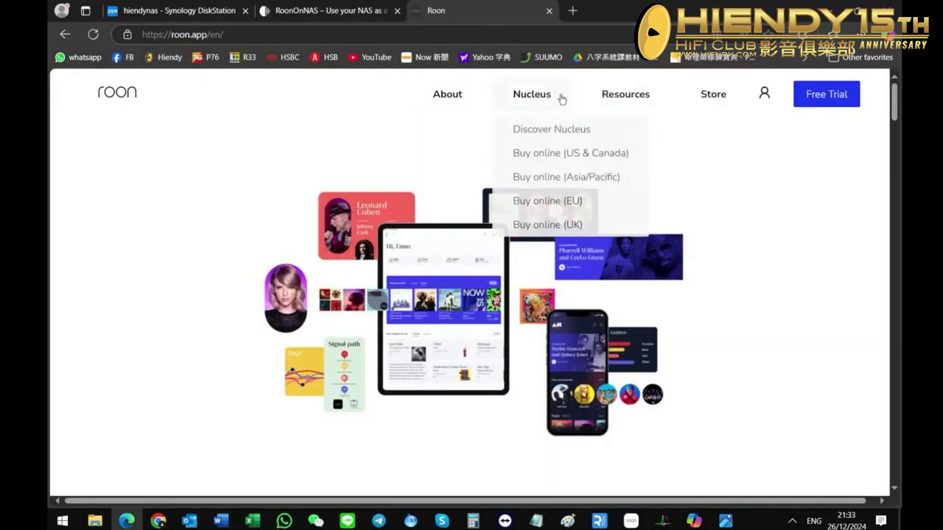
pyautogui.moveTo(638, 105)
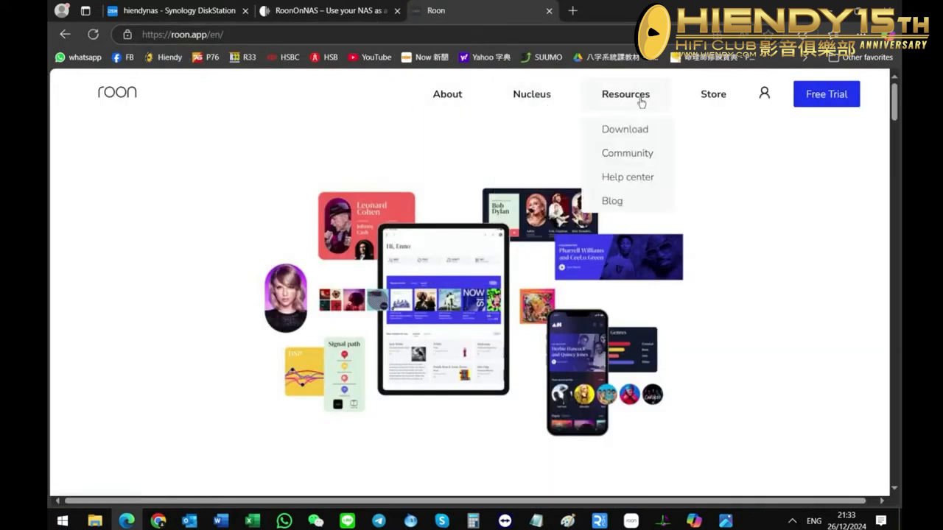
pyautogui.click(629, 135)
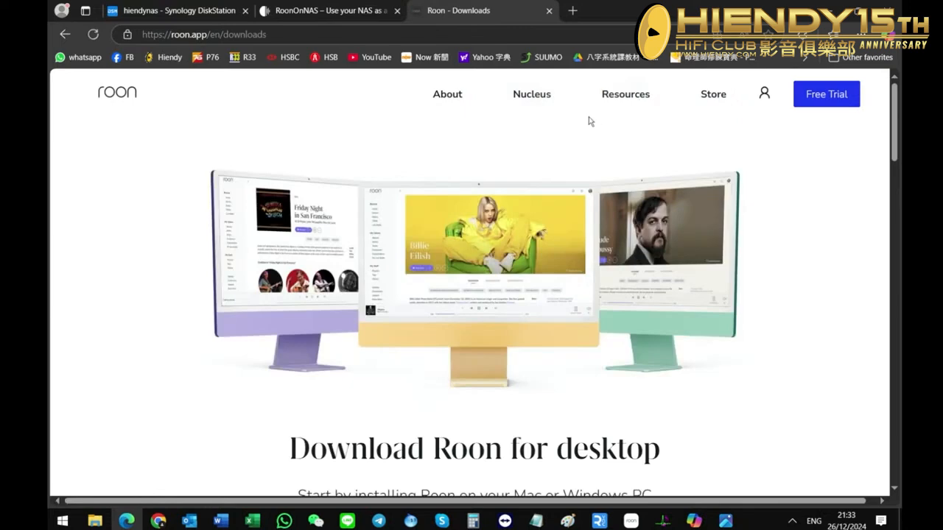
pyautogui.moveTo(630, 107)
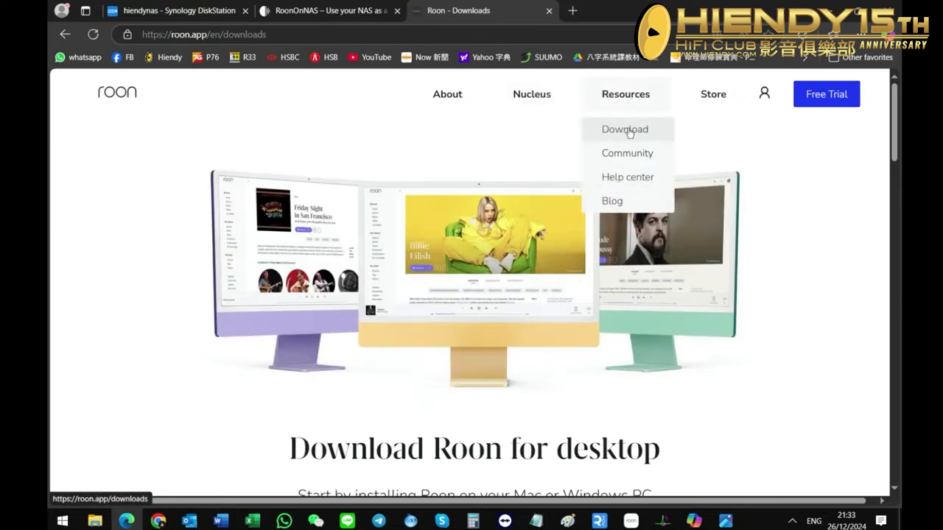
pyautogui.click(626, 130)
# Expand Roon in the All Roon downloads list and open the spk download link for Synology x64 NAS.
pyautogui.scroll(-15, 628, 134)
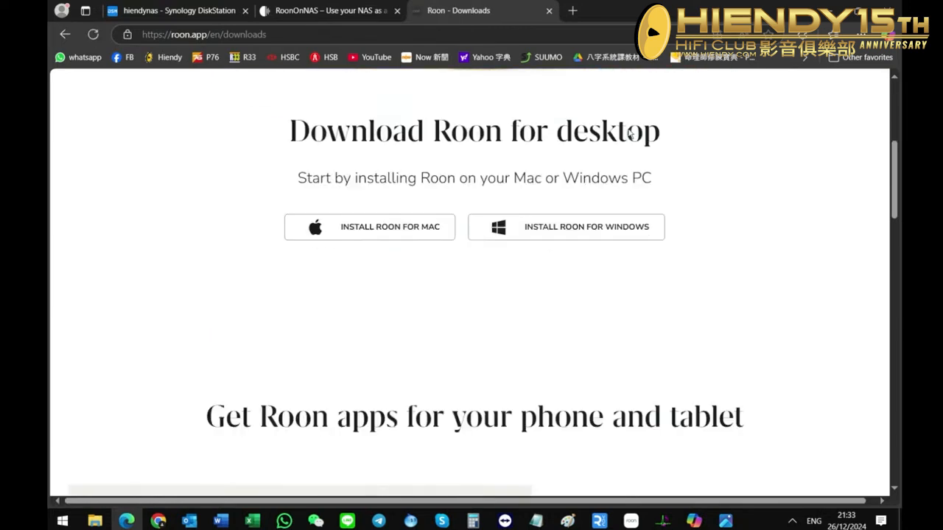
pyautogui.scroll(-7, 626, 135)
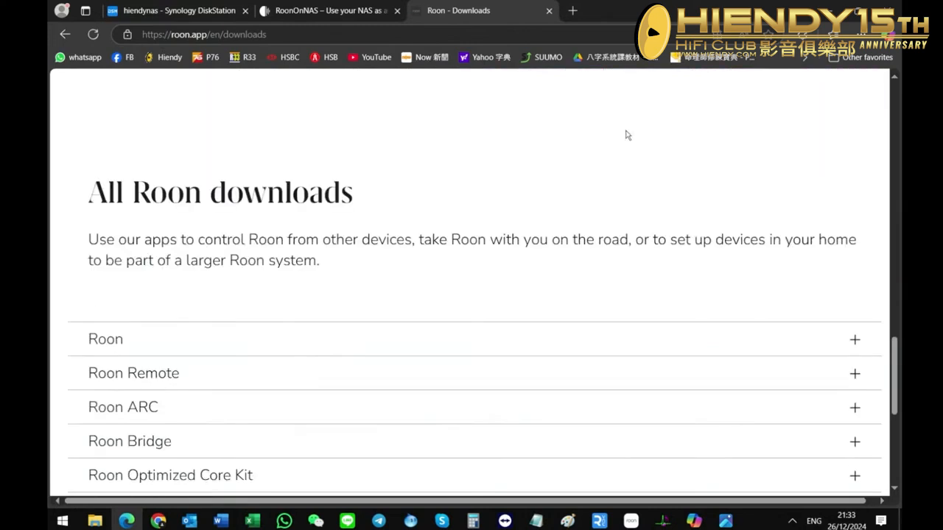
pyautogui.scroll(4, 626, 134)
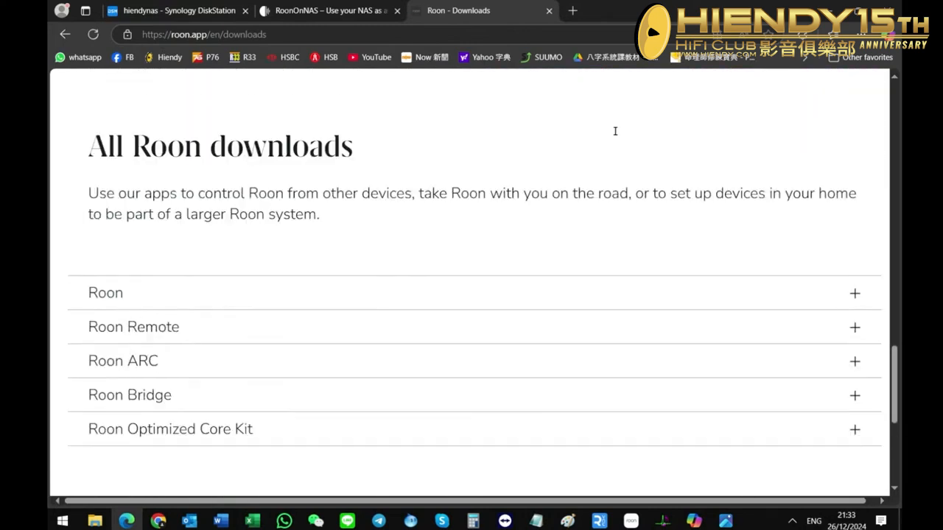
pyautogui.click(106, 303)
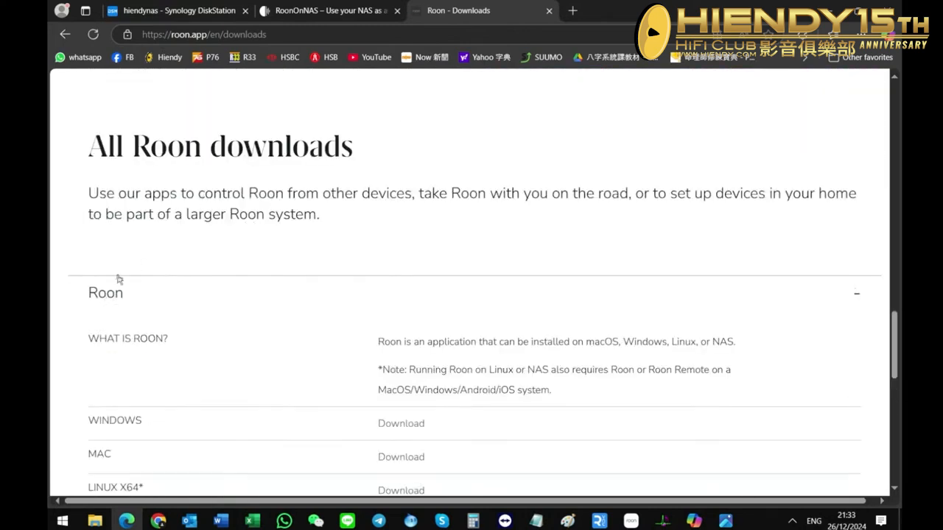
pyautogui.scroll(-2, 183, 324)
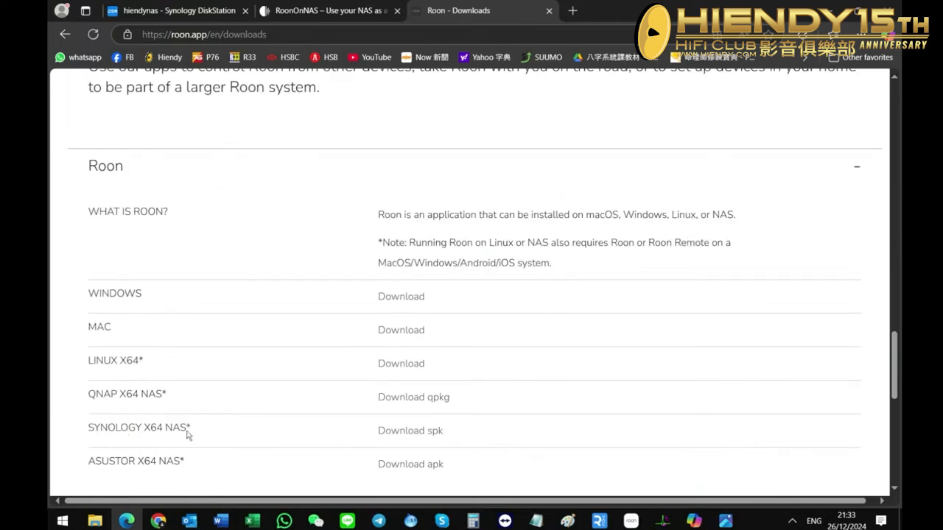
pyautogui.click(416, 431)
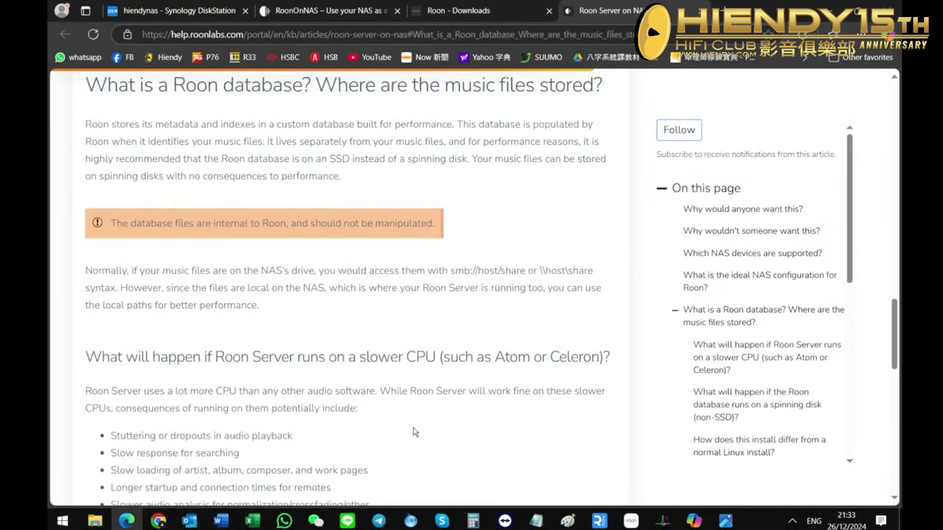
# Find the section on installing Roon on a NAS in the help article and open the linked developer website.
pyautogui.scroll(-9, 416, 433)
pyautogui.scroll(3, 415, 432)
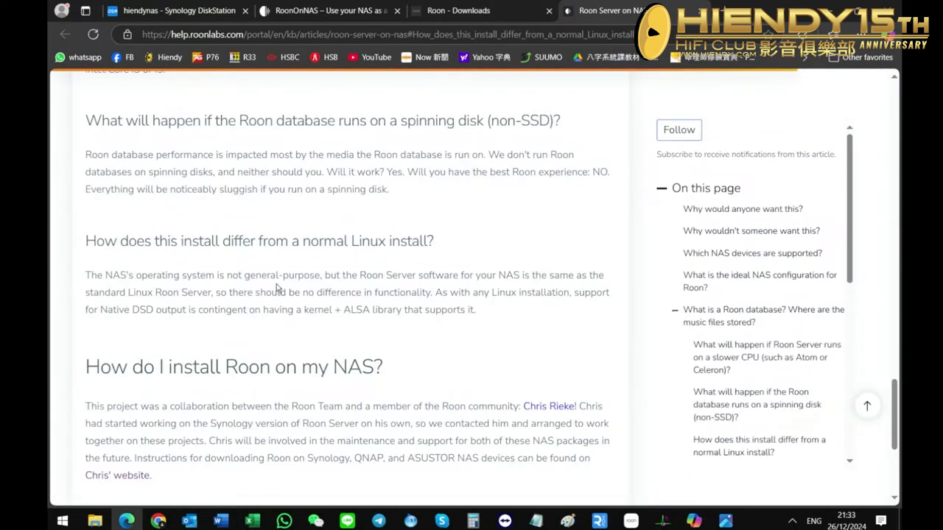
pyautogui.scroll(-3, 277, 287)
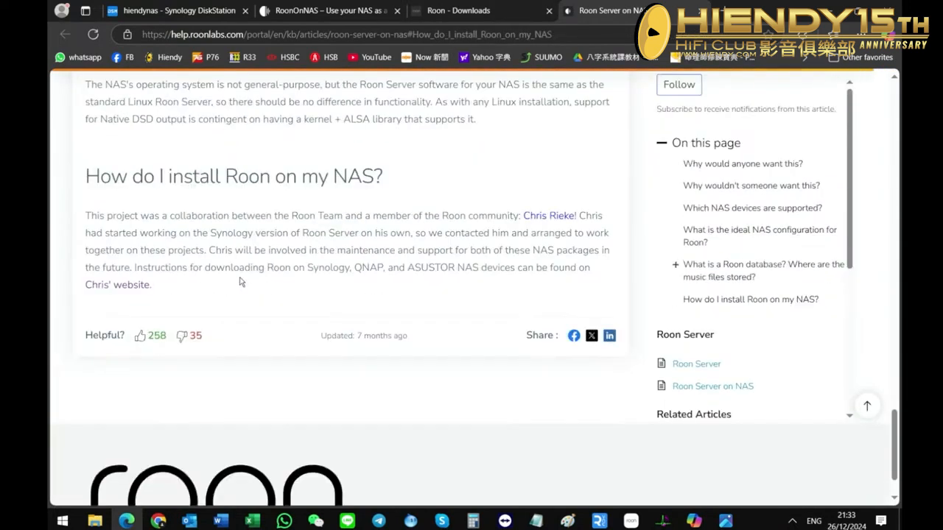
pyautogui.click(133, 286)
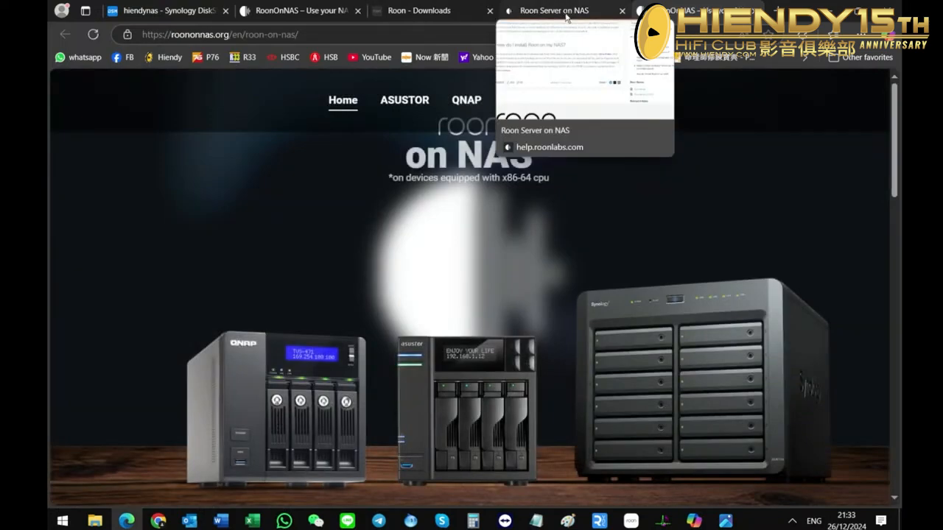
# Examine the RoonOnNAS overview, the ASUSTOR, QNAP and Synology installation instructions and their installers, briefly rechecking the Roon Server on NAS article.
pyautogui.scroll(-10, 394, 217)
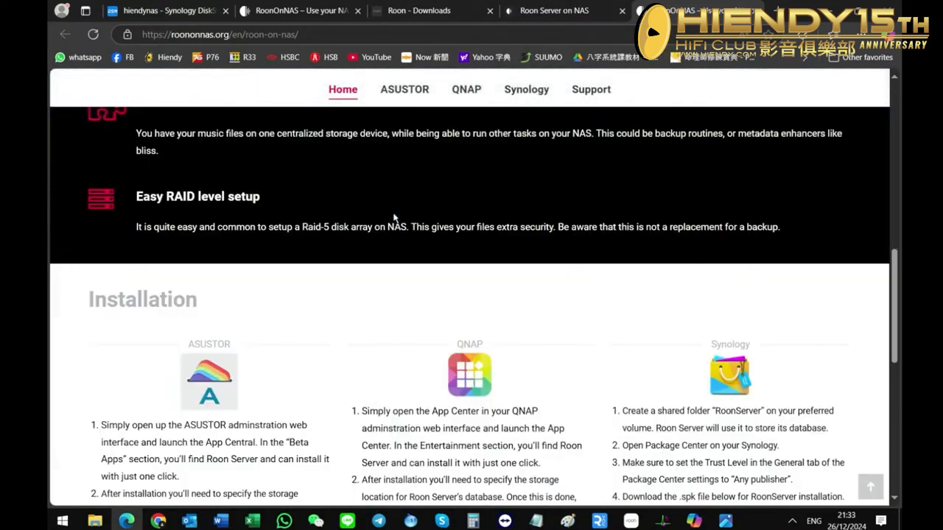
pyautogui.scroll(-8, 394, 218)
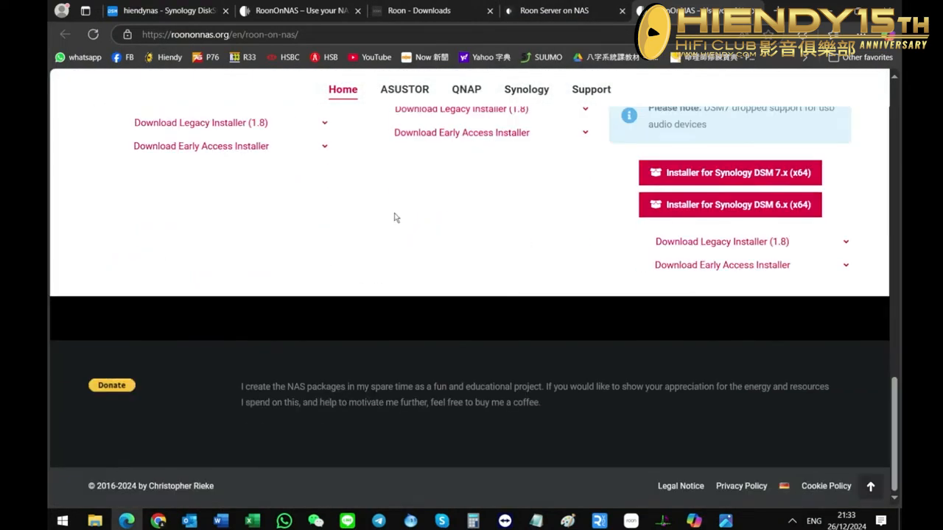
pyautogui.scroll(5, 395, 217)
pyautogui.scroll(5, 395, 217)
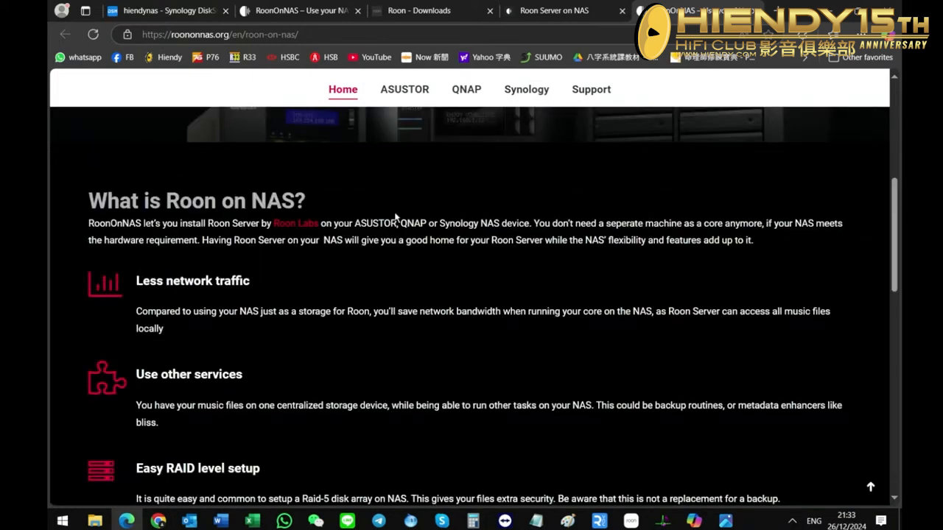
pyautogui.scroll(3, 395, 217)
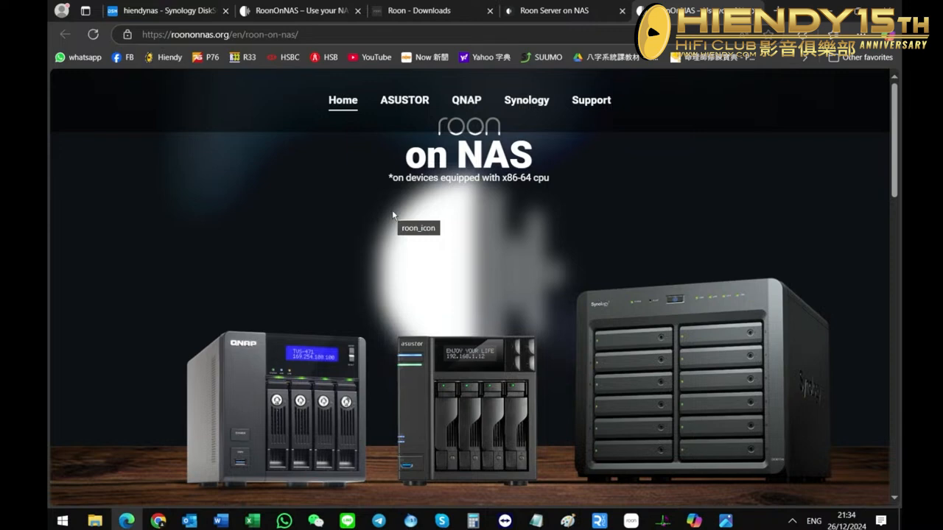
pyautogui.scroll(-3, 433, 219)
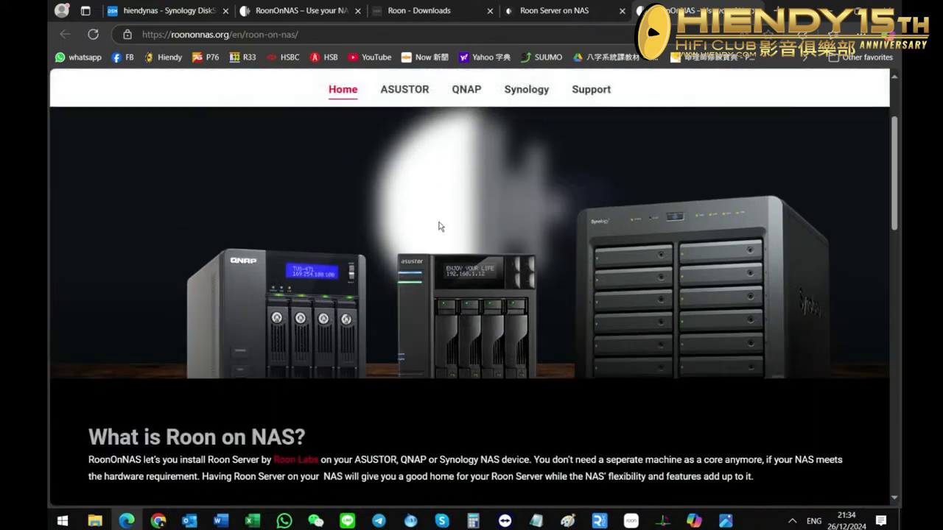
pyautogui.scroll(-10, 437, 235)
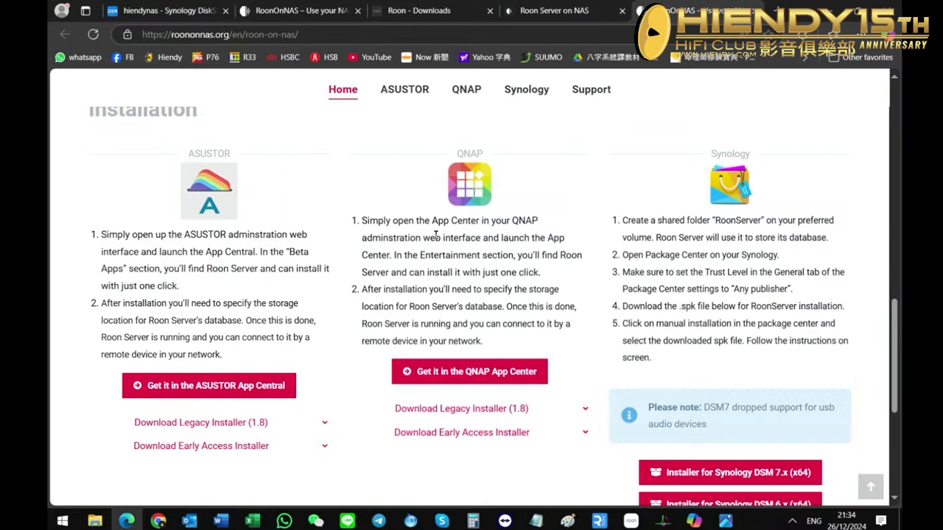
pyautogui.scroll(-3, 435, 234)
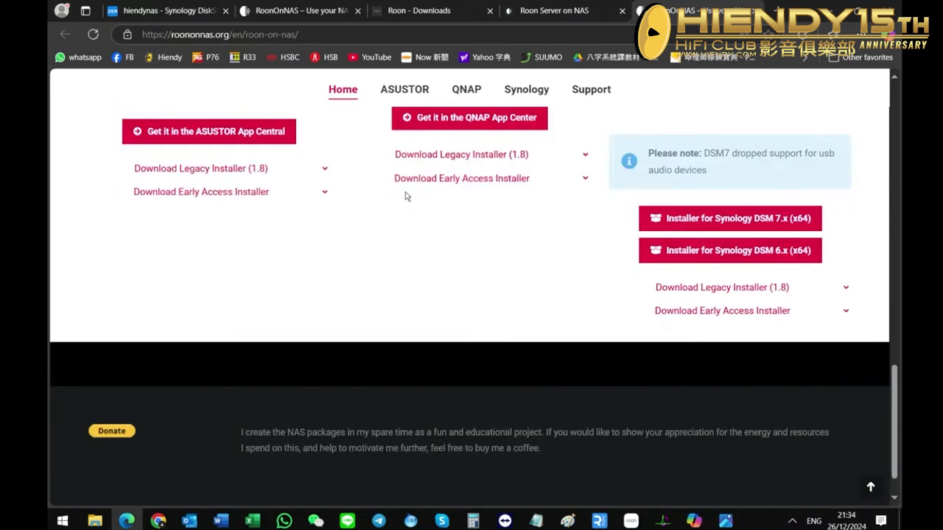
pyautogui.scroll(15, 396, 212)
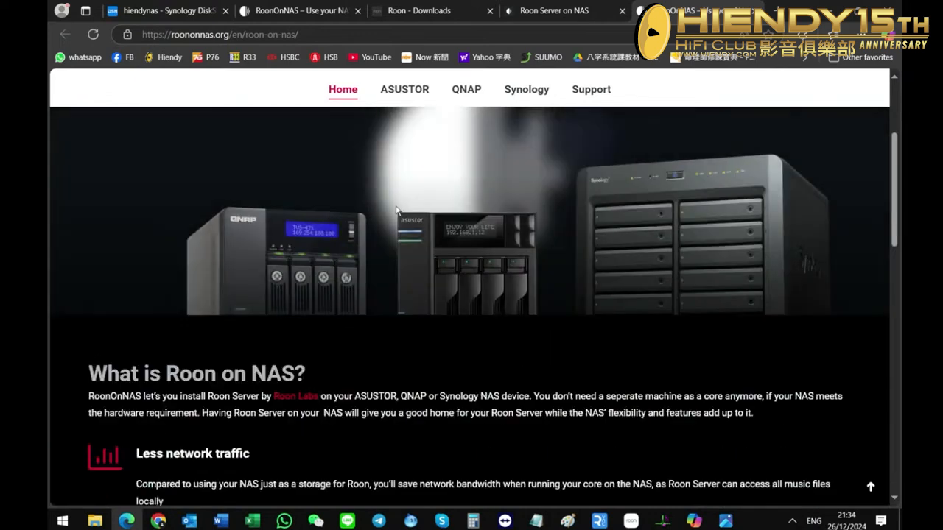
pyautogui.scroll(2, 396, 212)
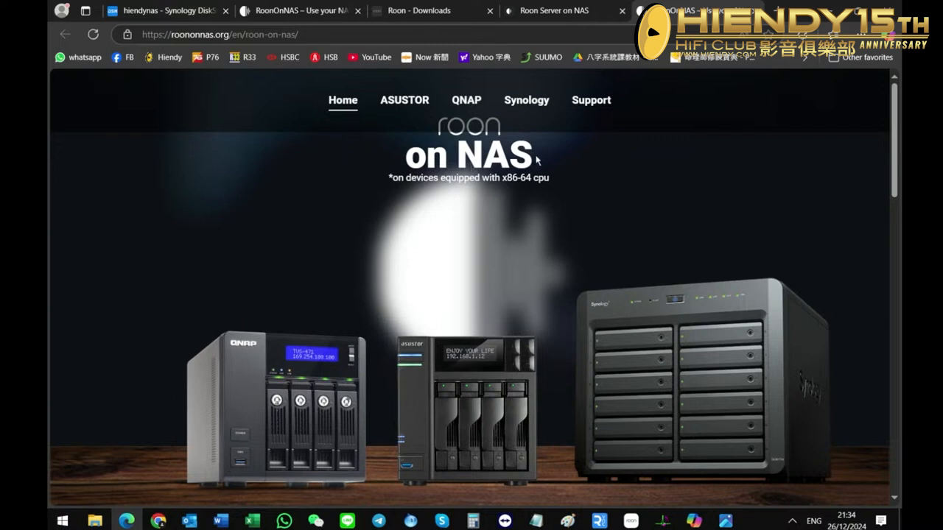
pyautogui.click(599, 15)
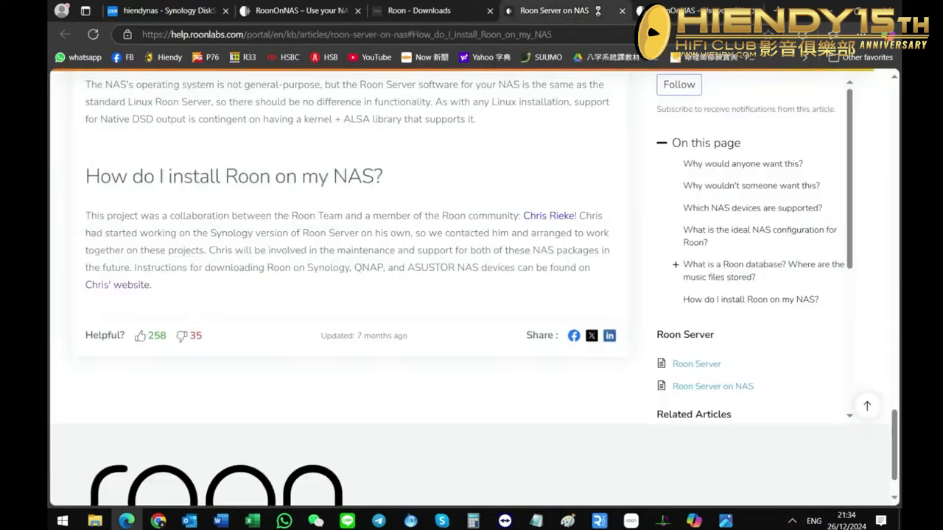
pyautogui.click(680, 8)
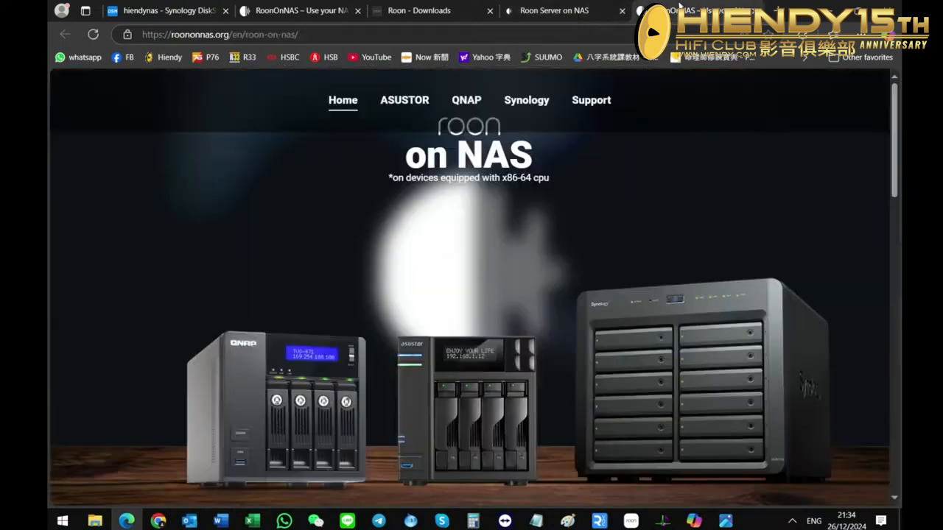
# Check the full name of the RoonServer spk file on the desktop, and return to the RoonOnNAS page in the browser.
pyautogui.click(831, 8)
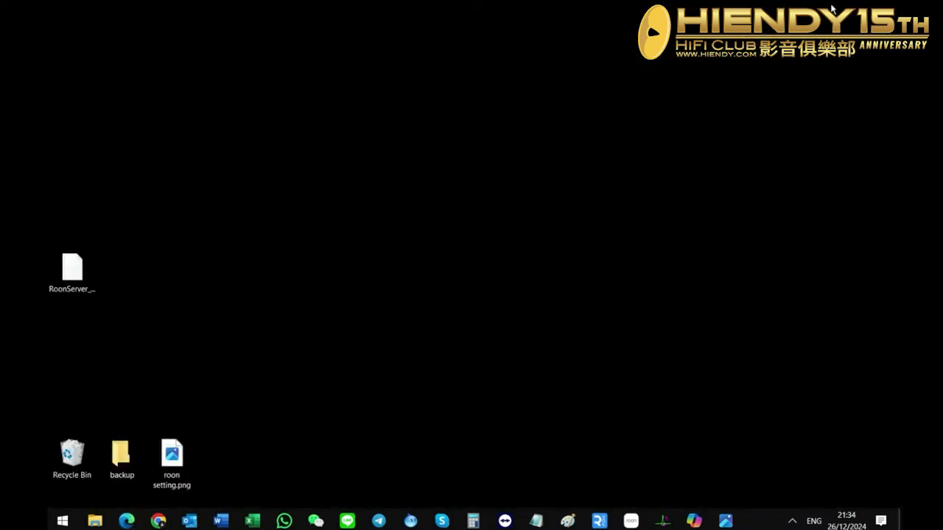
pyautogui.click(64, 279)
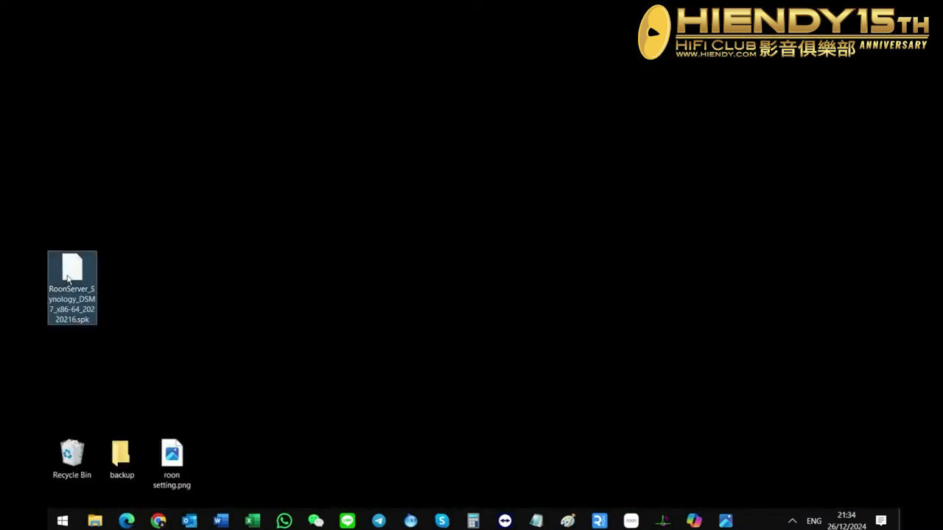
pyautogui.click(226, 276)
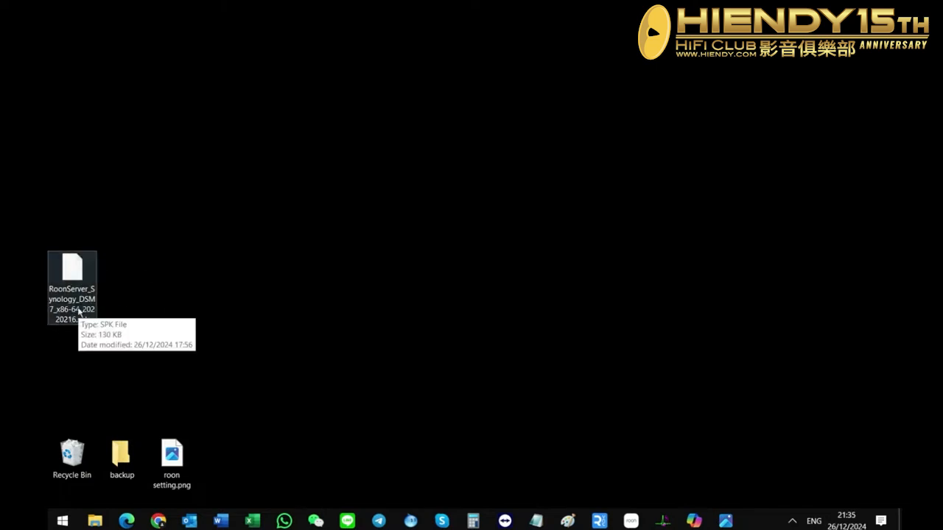
pyautogui.click(132, 520)
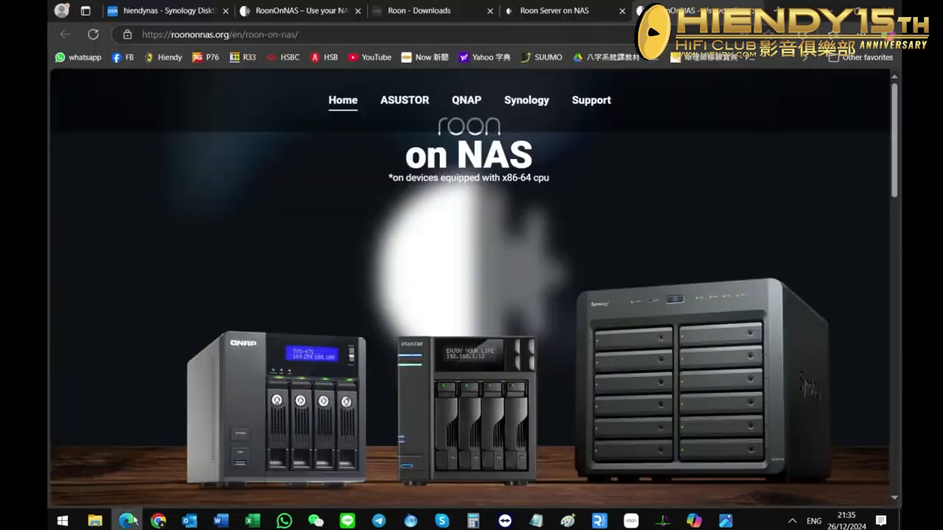
# Reduce the browser window to reveal the desktop and switch to the hiendynas Synology DSM page showing Package Center.
pyautogui.click(857, 11)
pyautogui.click(291, 99)
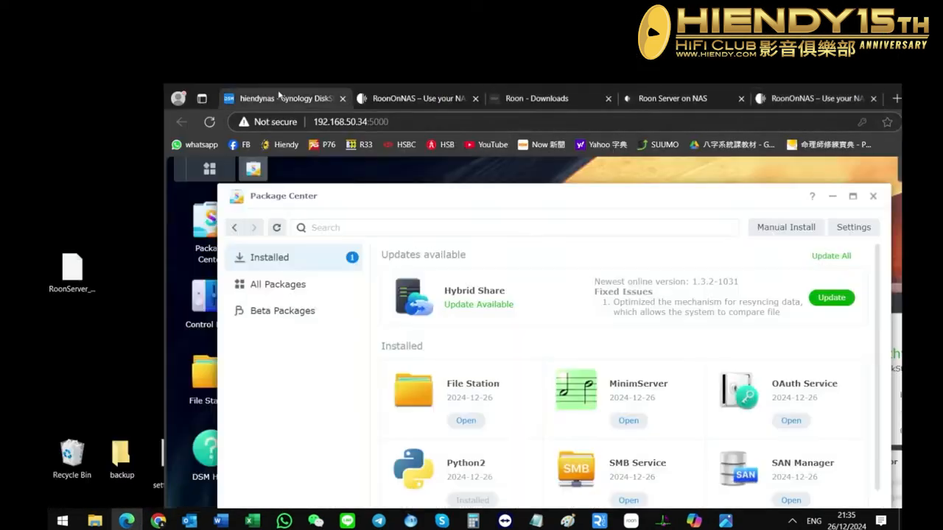
pyautogui.click(772, 229)
pyautogui.click(631, 312)
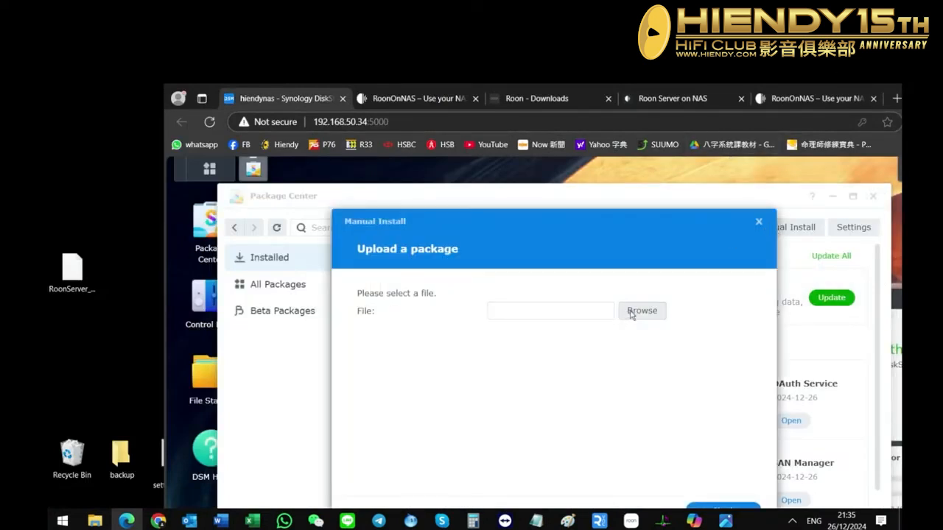
pyautogui.click(458, 193)
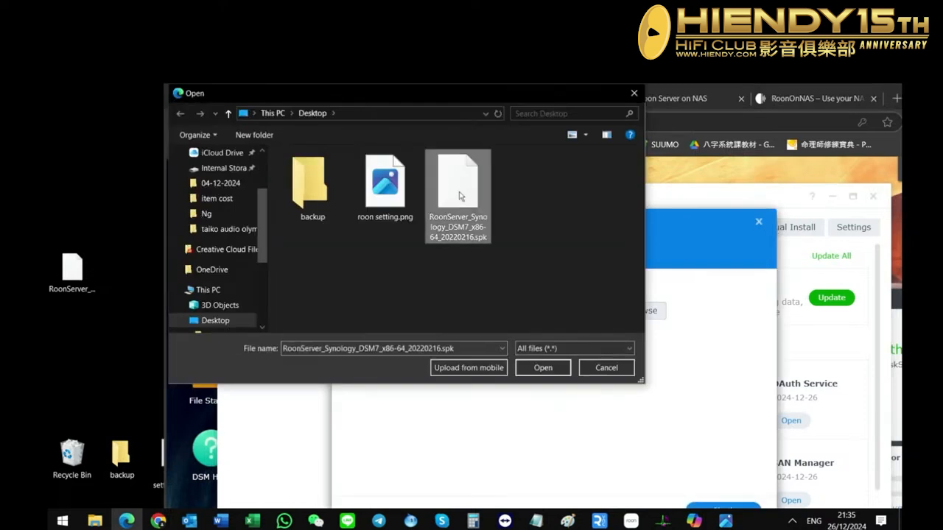
pyautogui.click(535, 368)
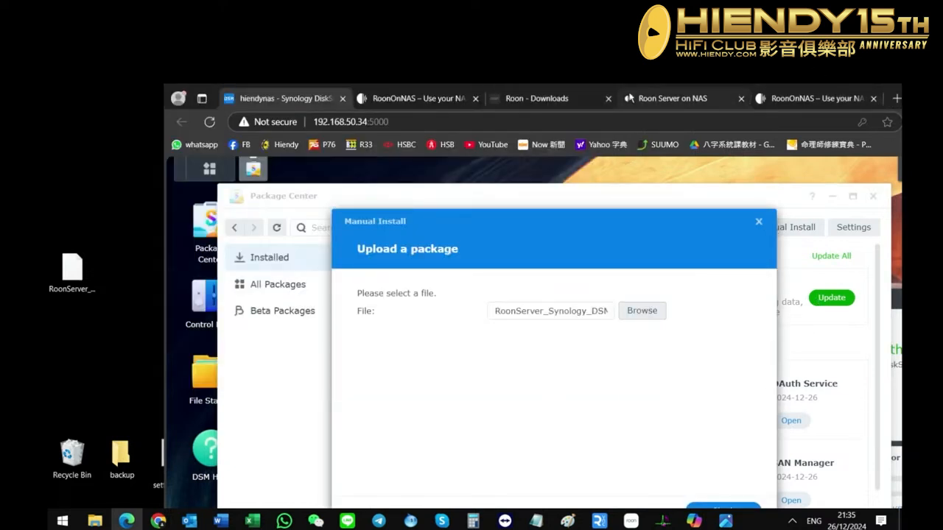
pyautogui.moveTo(623, 89); pyautogui.dragTo(574, 1)
pyautogui.click(593, 427)
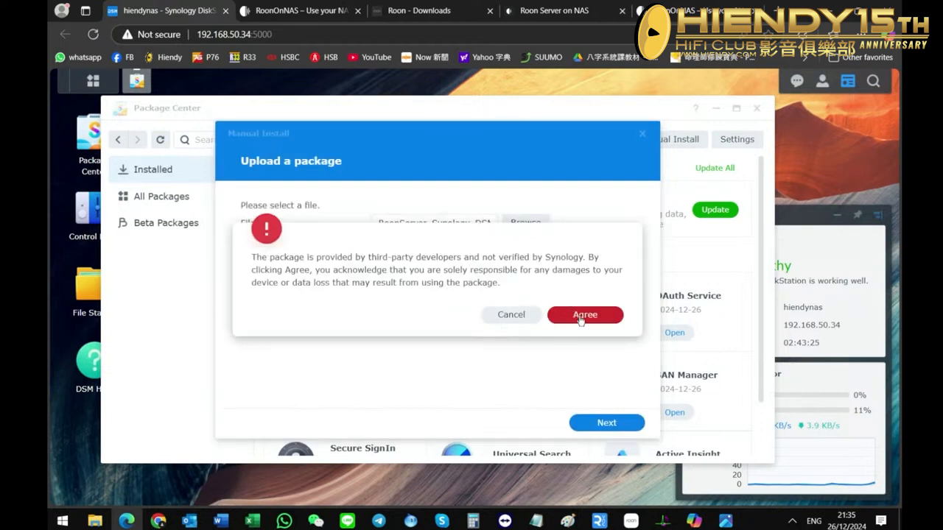
pyautogui.click(581, 316)
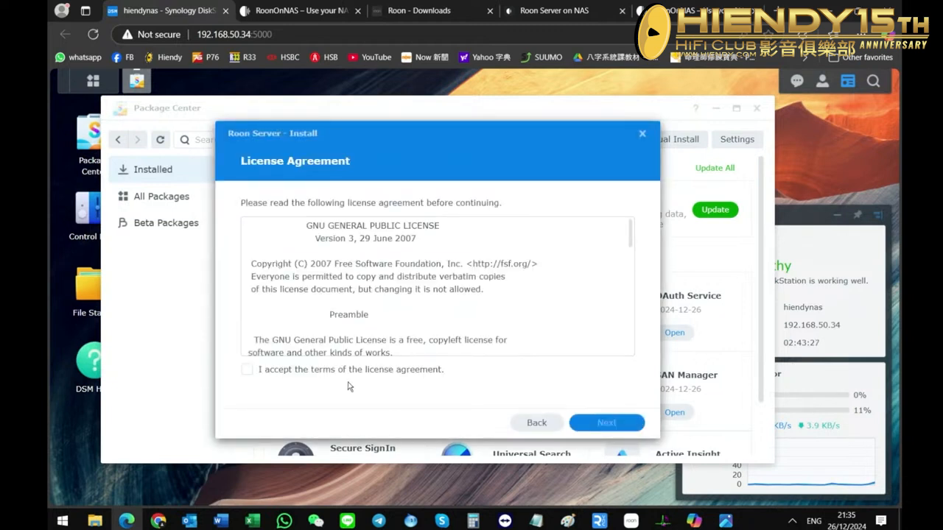
pyautogui.click(247, 370)
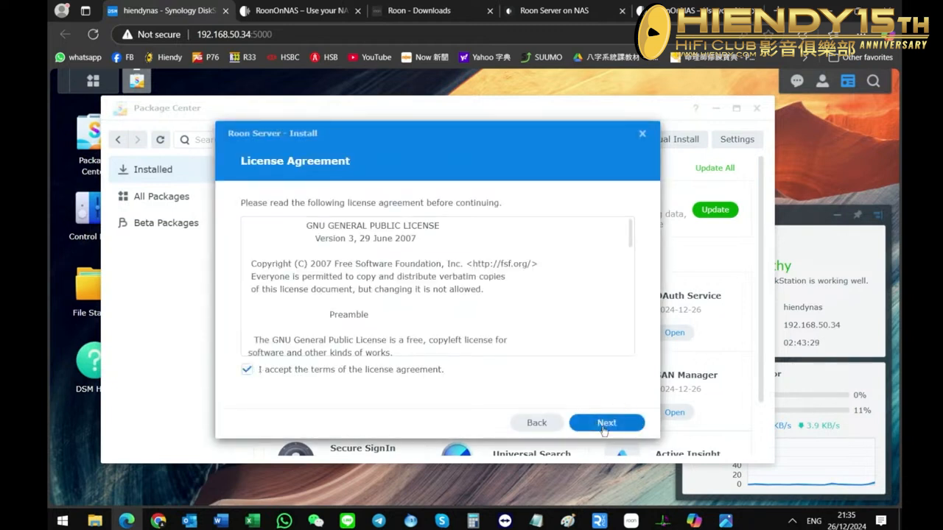
pyautogui.click(603, 425)
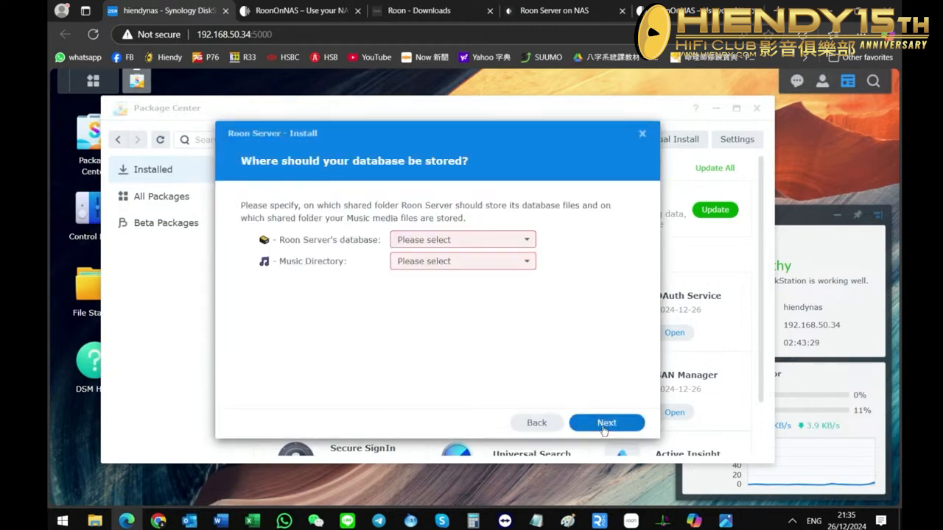
pyautogui.click(456, 246)
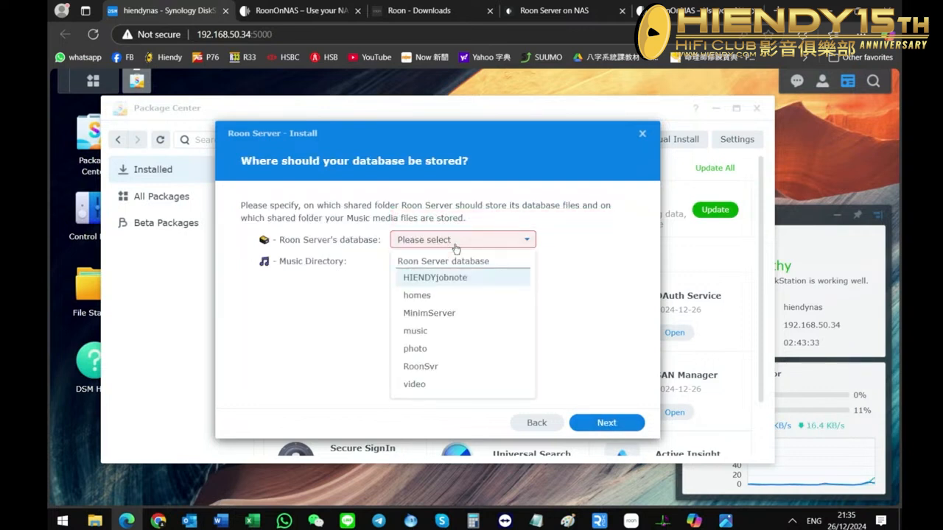
pyautogui.click(456, 242)
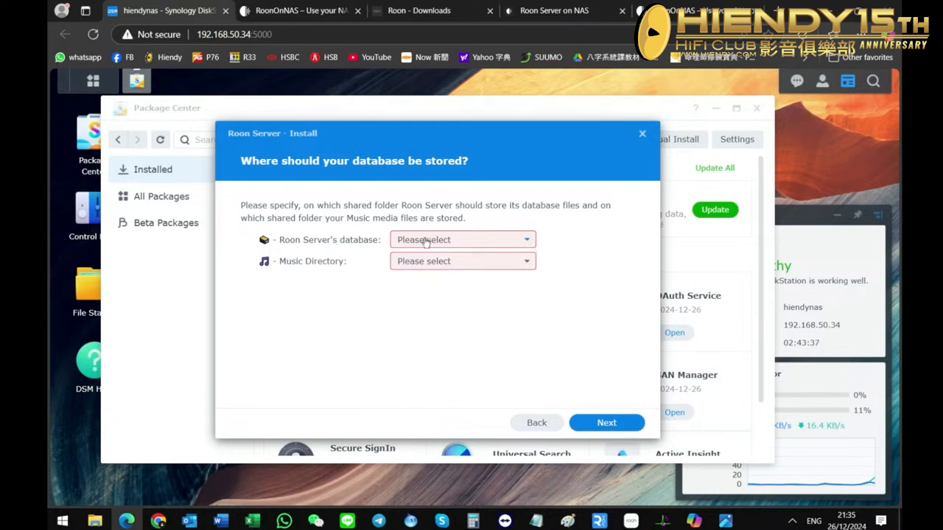
pyautogui.click(429, 243)
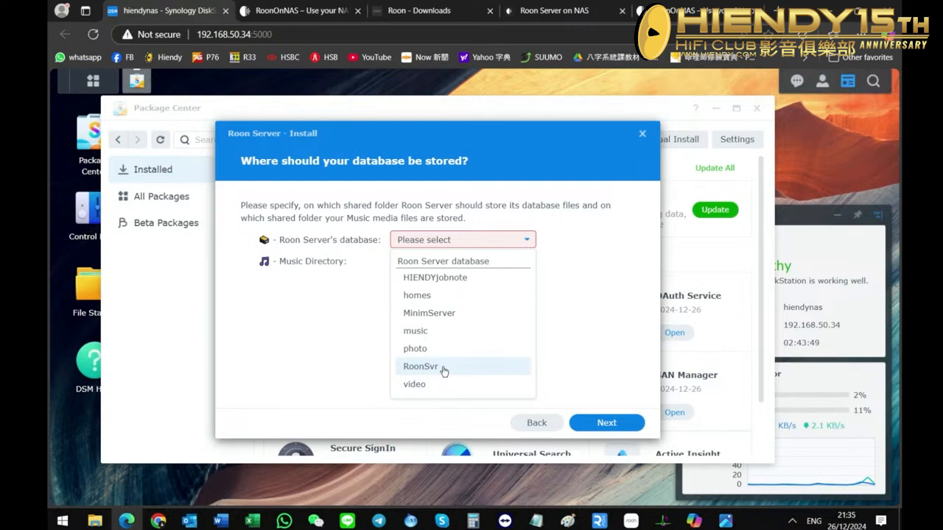
pyautogui.click(536, 422)
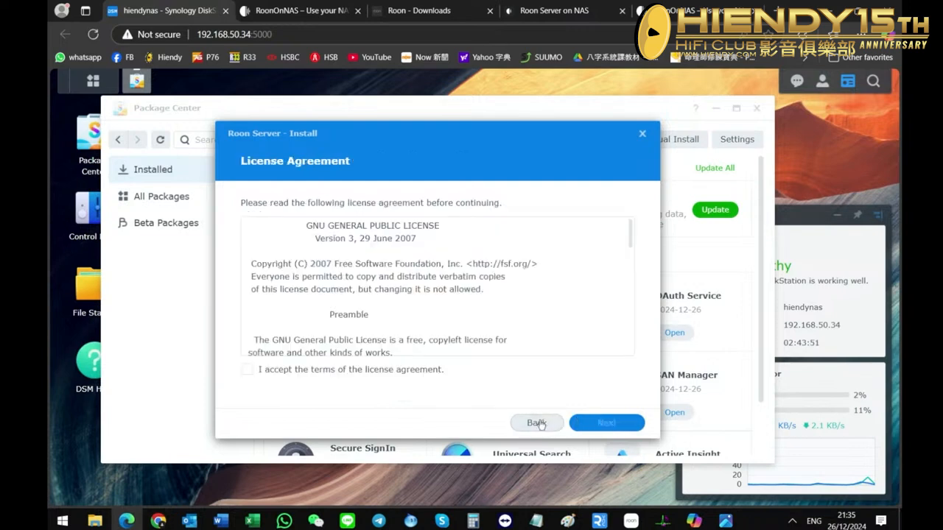
pyautogui.click(537, 422)
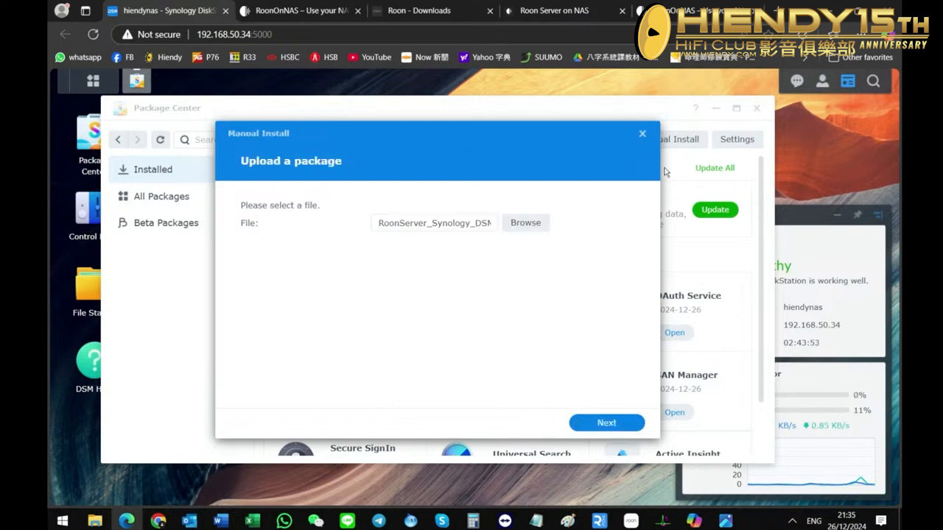
pyautogui.click(642, 134)
pyautogui.click(756, 108)
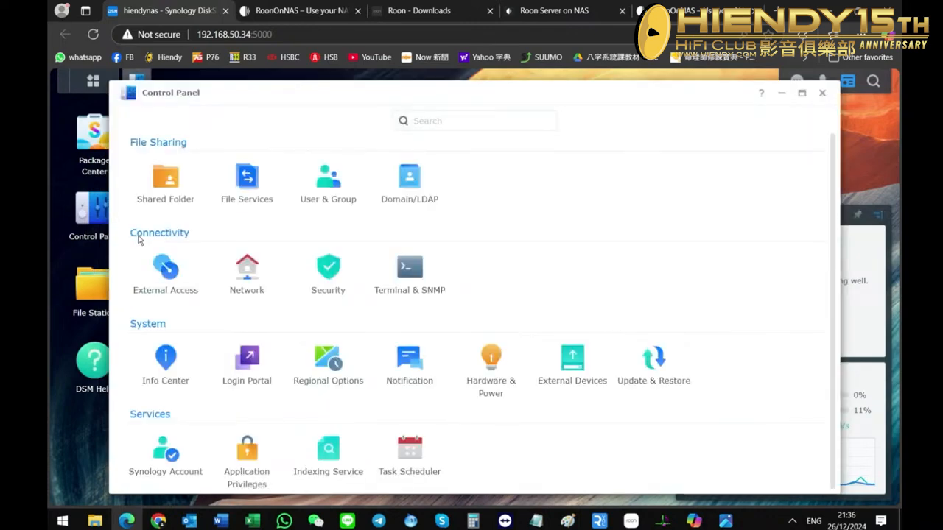
# Start a new shared folder in the Control Panel and name it ROONServer2.
pyautogui.click(166, 181)
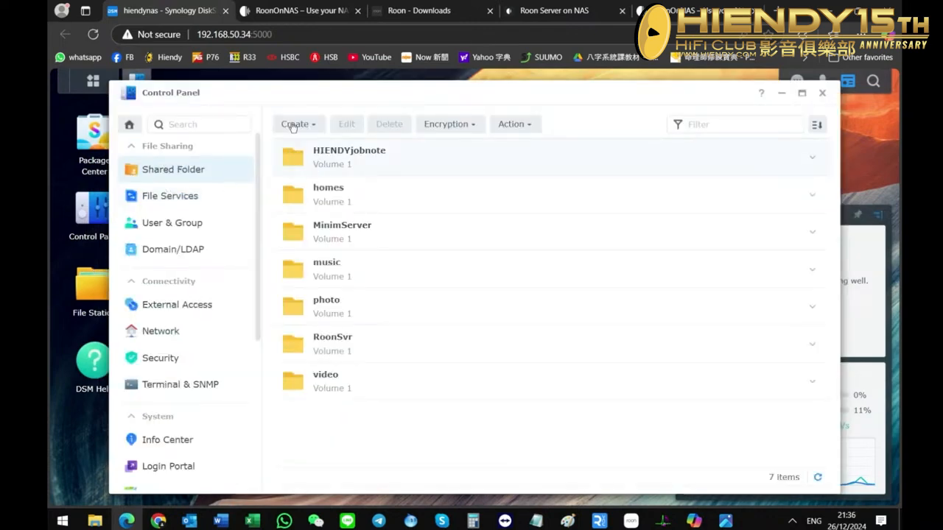
pyautogui.click(303, 127)
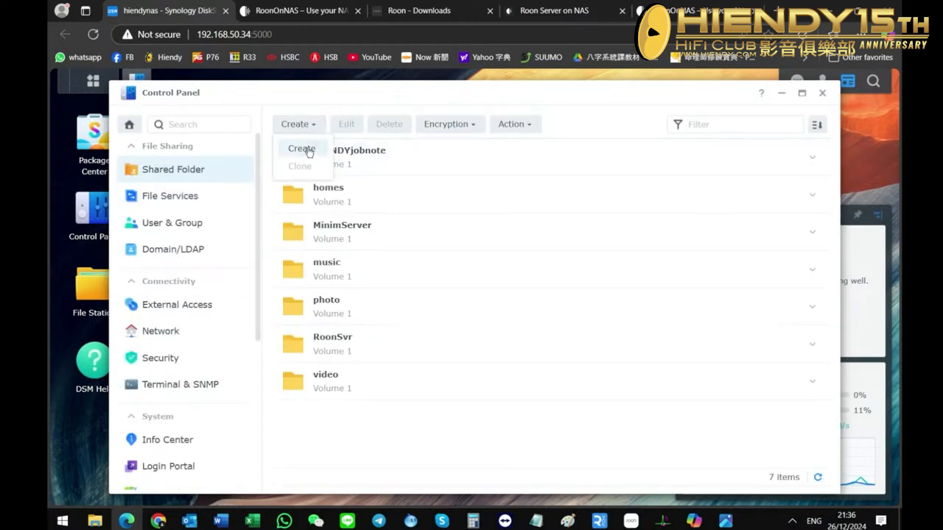
pyautogui.click(301, 148)
pyautogui.click(393, 187)
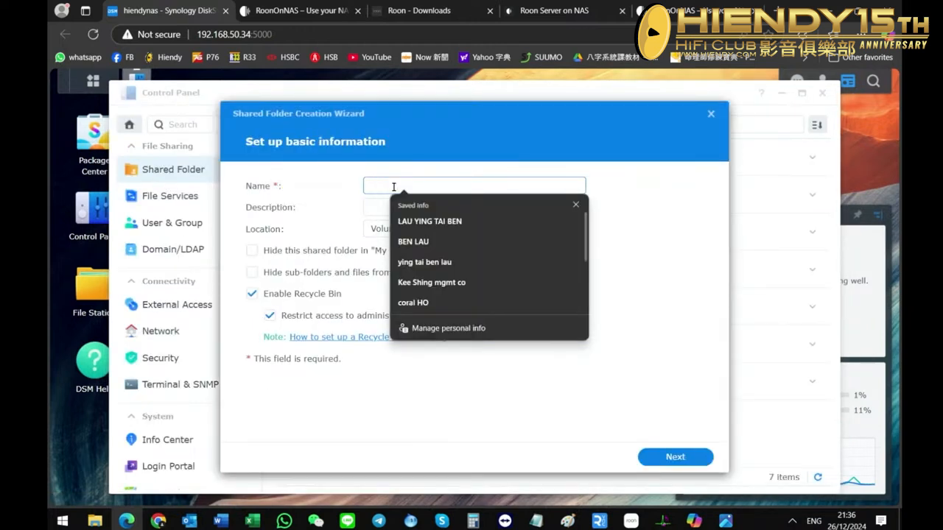
pyautogui.write('ROONServer2')
pyautogui.click(470, 448)
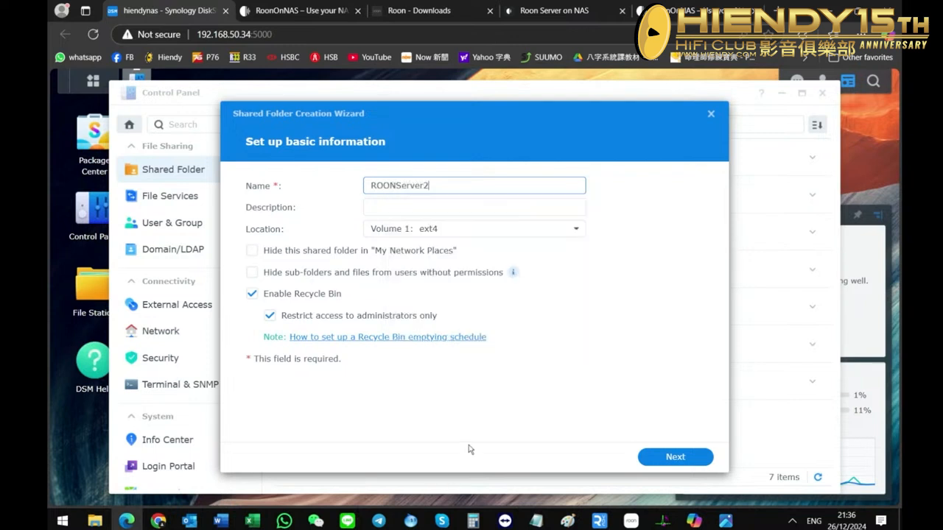
# Finish creating the ROONServer2 shared folder with the default encryption, advanced and user permission settings, and close the Control Panel.
pyautogui.click(674, 460)
pyautogui.click(673, 460)
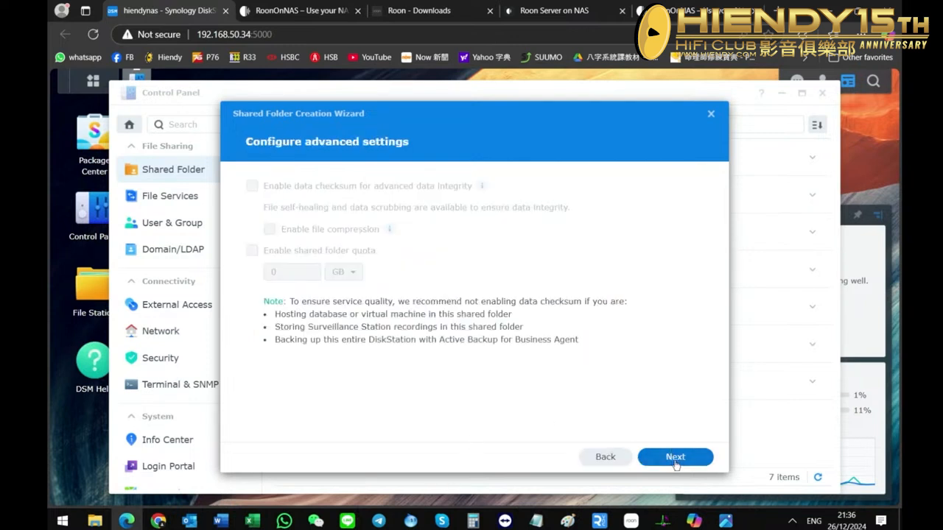
pyautogui.click(675, 462)
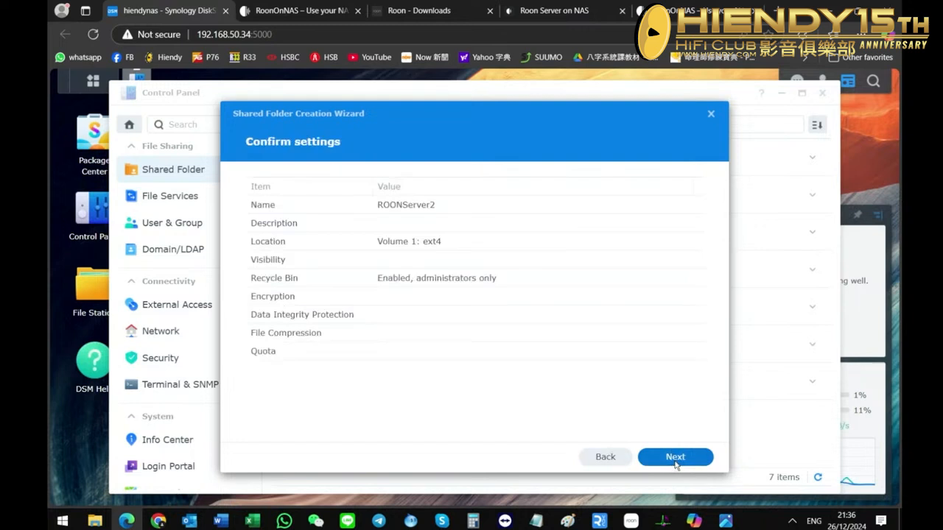
pyautogui.click(675, 463)
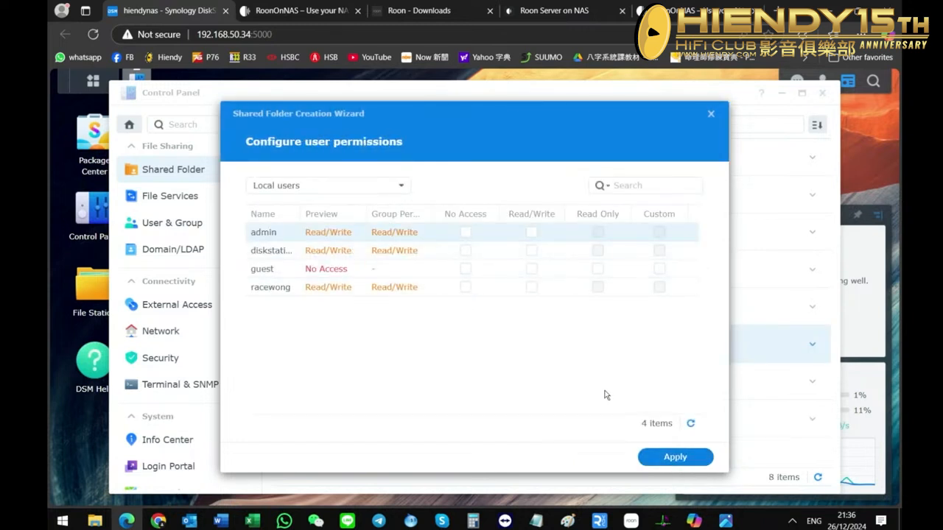
pyautogui.click(674, 457)
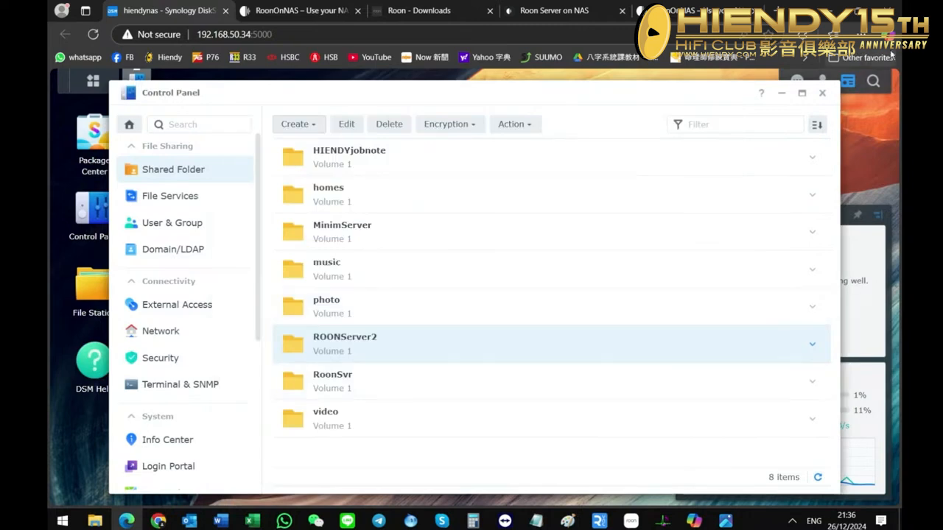
pyautogui.click(822, 93)
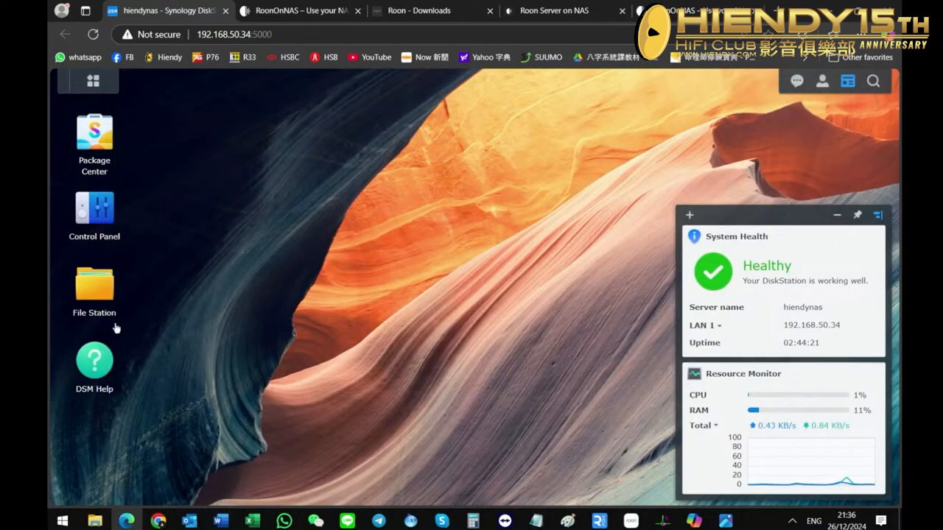
# Open Package Center and choose RoonServer_Synology_DSM7_x86-64_20220216.spk from the desktop as the package for manual installation.
pyautogui.click(100, 166)
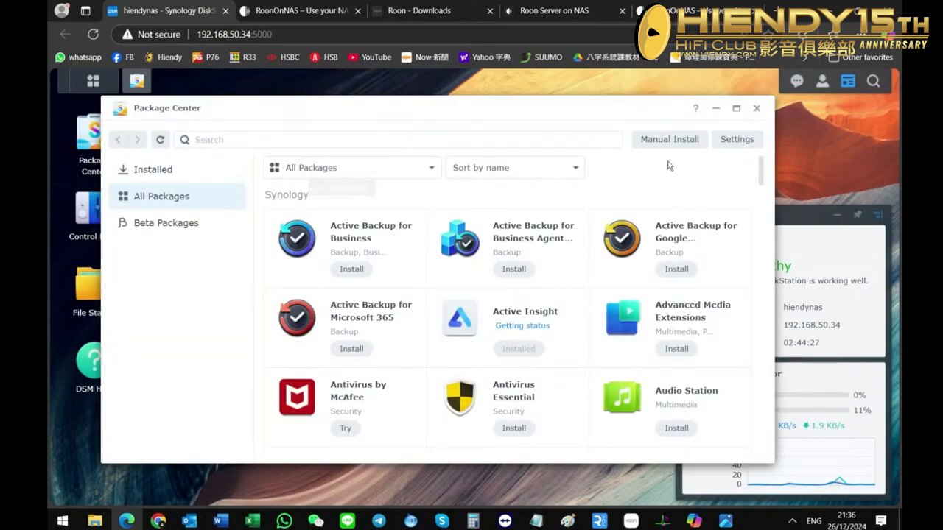
pyautogui.click(657, 139)
pyautogui.click(643, 134)
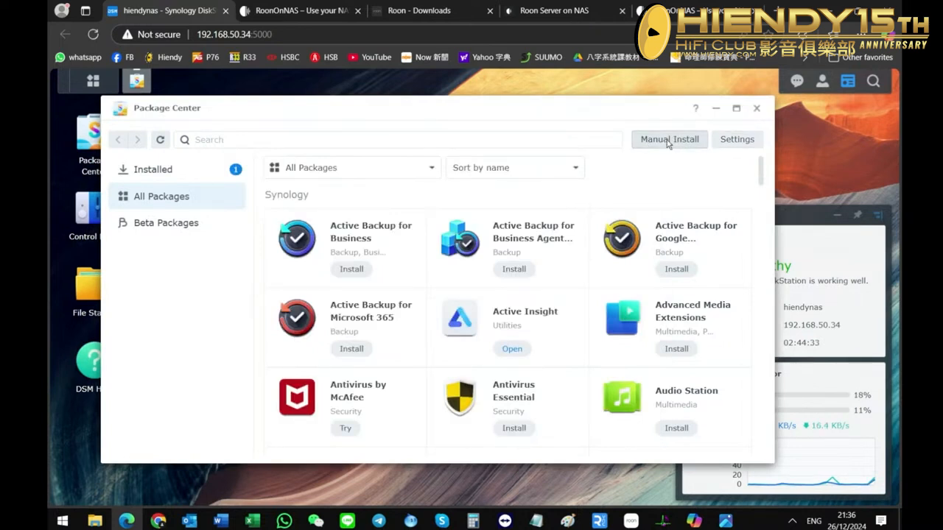
pyautogui.click(668, 142)
pyautogui.click(525, 224)
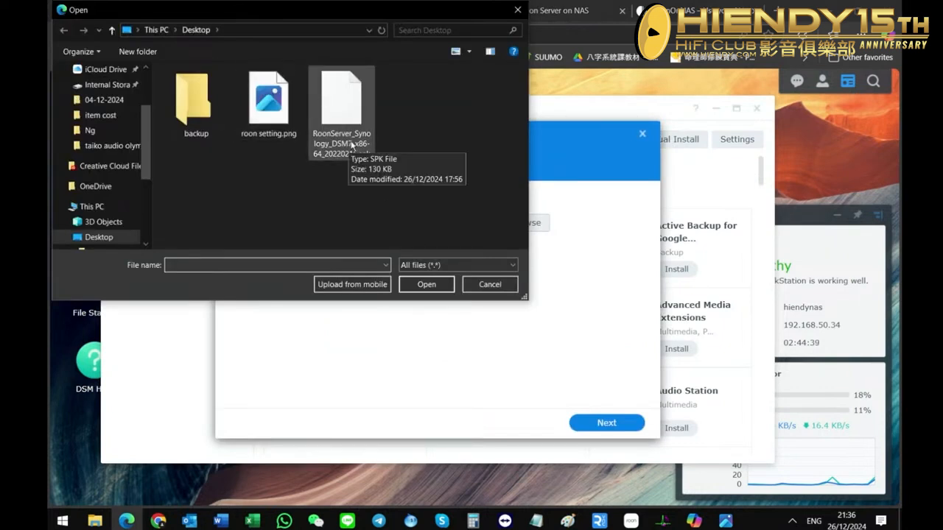
pyautogui.click(357, 131)
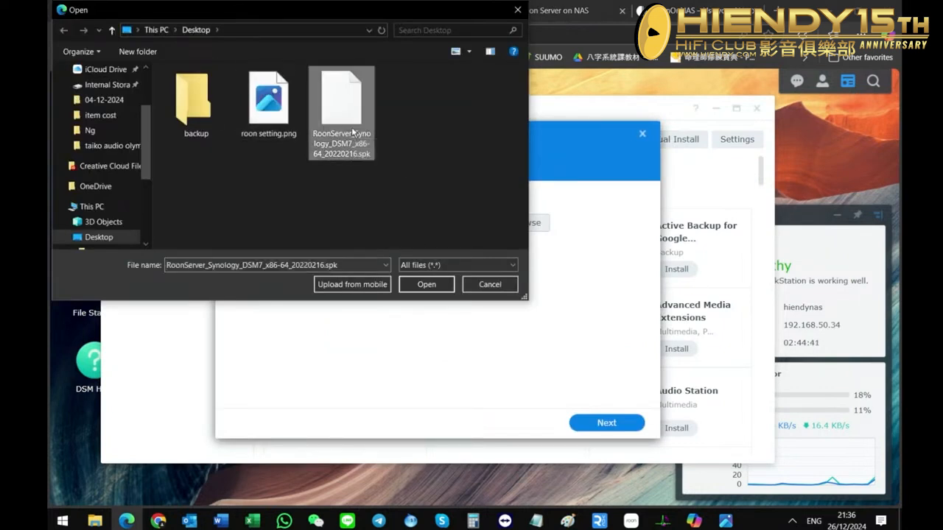
pyautogui.click(423, 286)
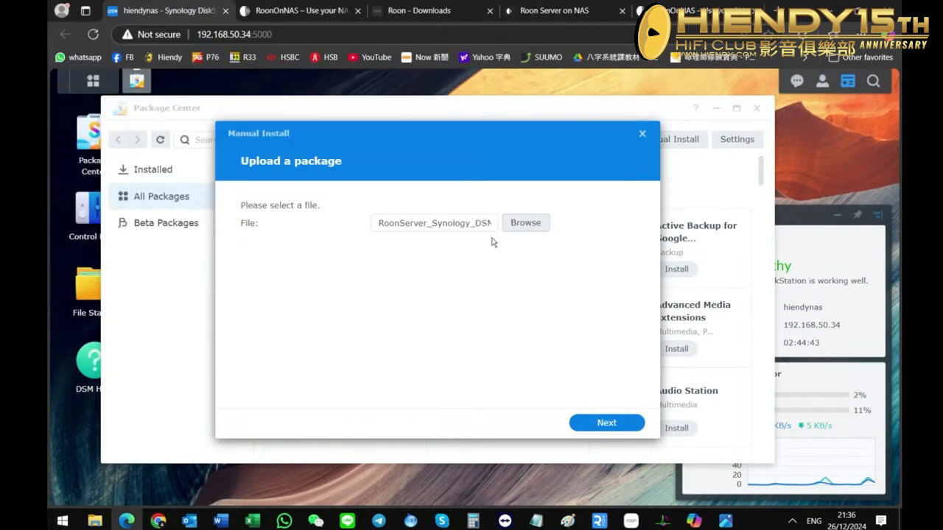
# Upload the chosen package, agree to the third-party developer notice and accept the Roon Server license agreement.
pyautogui.click(600, 425)
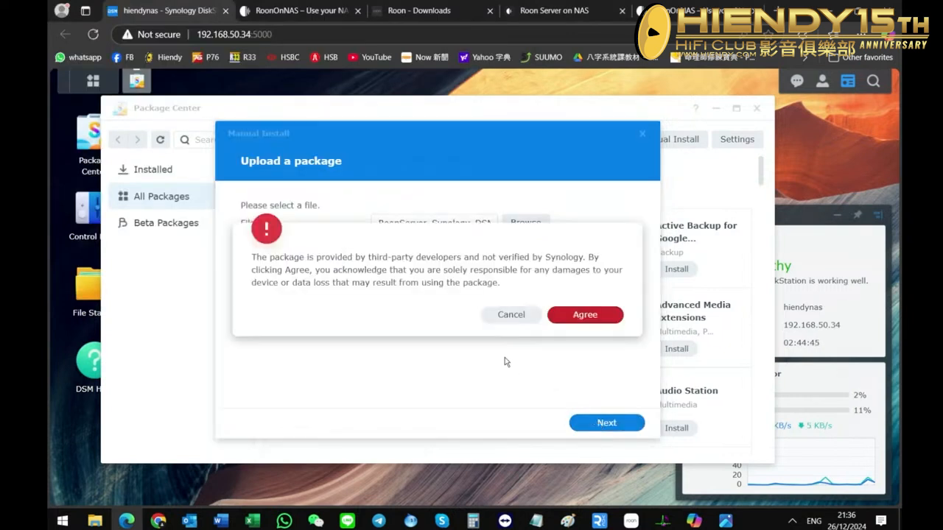
pyautogui.click(585, 316)
pyautogui.click(247, 369)
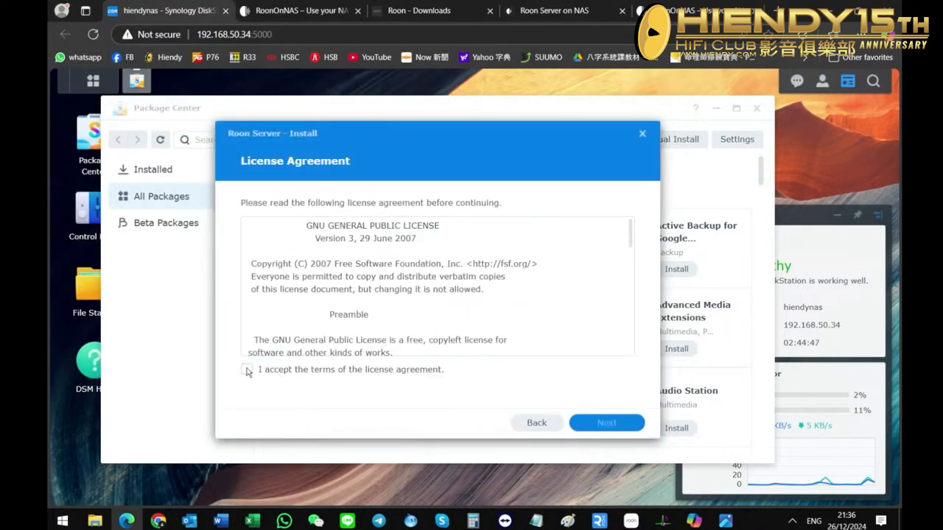
pyautogui.click(618, 423)
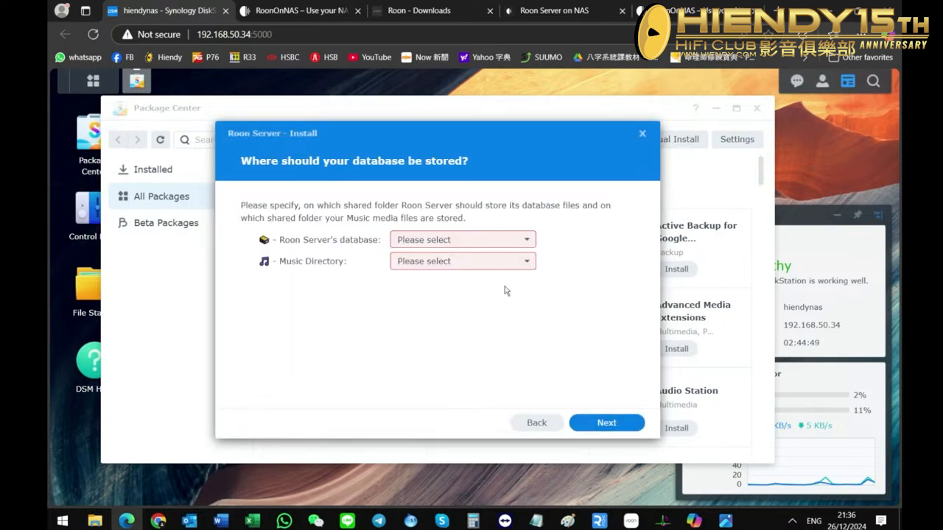
# Store the Roon Server database in the ROONServer2 shared folder and use the music shared folder as the music directory.
pyautogui.click(485, 246)
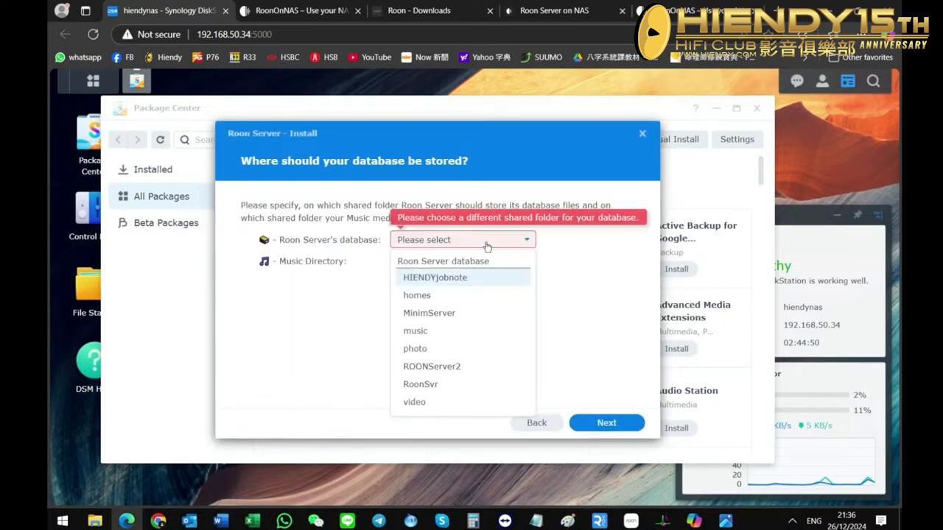
pyautogui.click(446, 368)
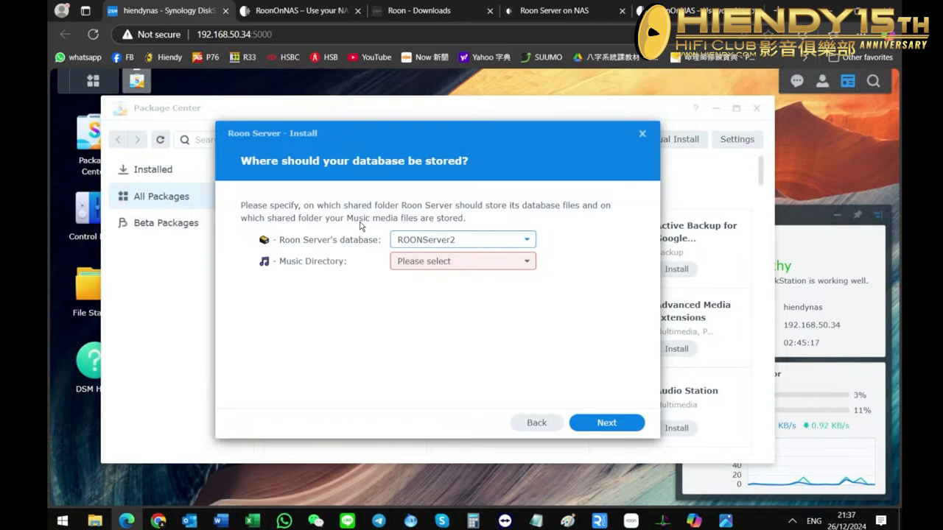
pyautogui.click(491, 243)
pyautogui.click(491, 243)
pyautogui.click(428, 263)
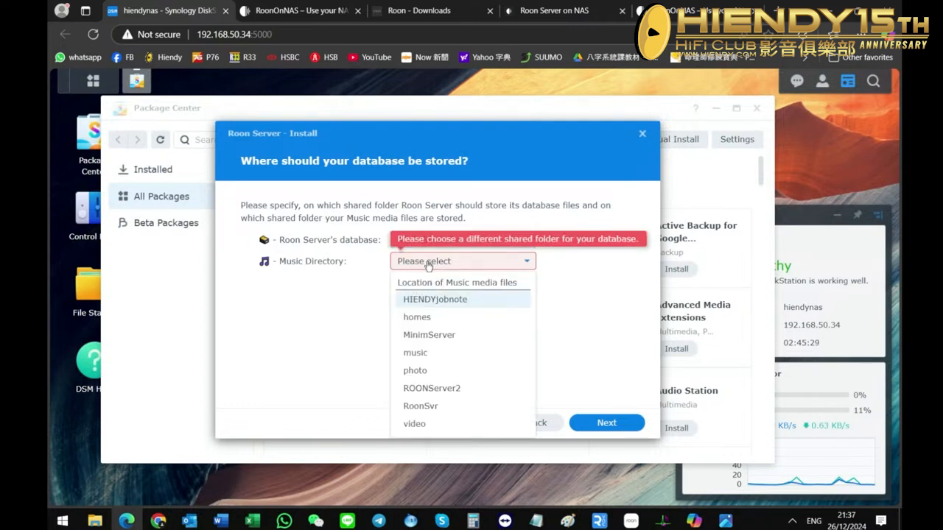
pyautogui.click(436, 360)
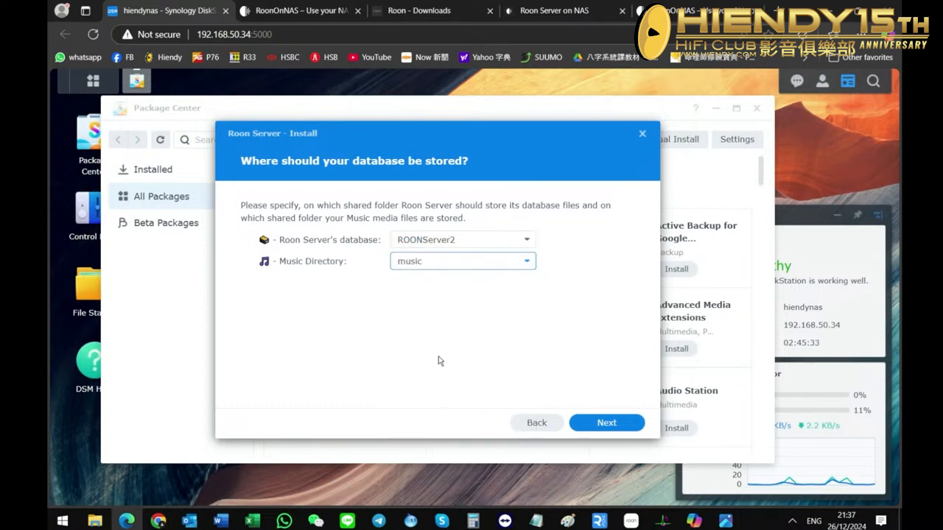
pyautogui.click(611, 424)
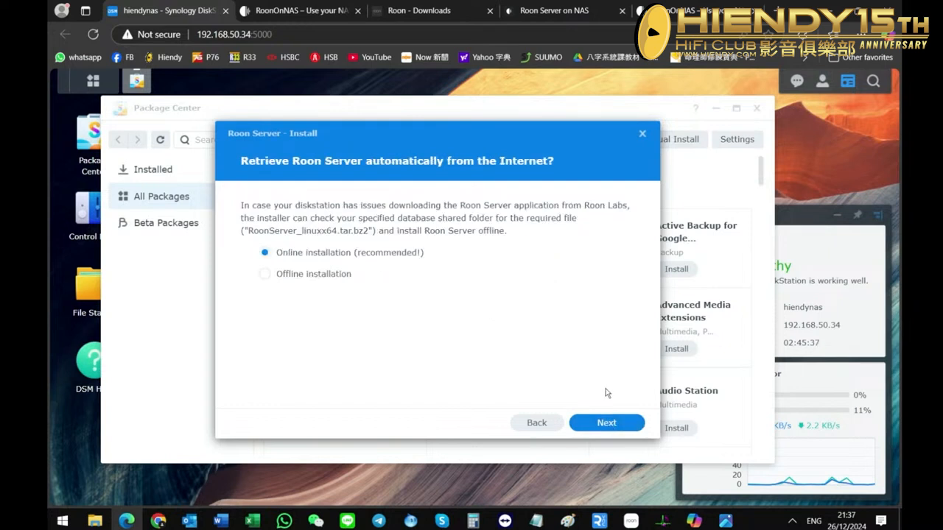
# Install Roon Server with the online installation and run-after-installation options, dismiss the music access note and close Package Center.
pyautogui.click(595, 424)
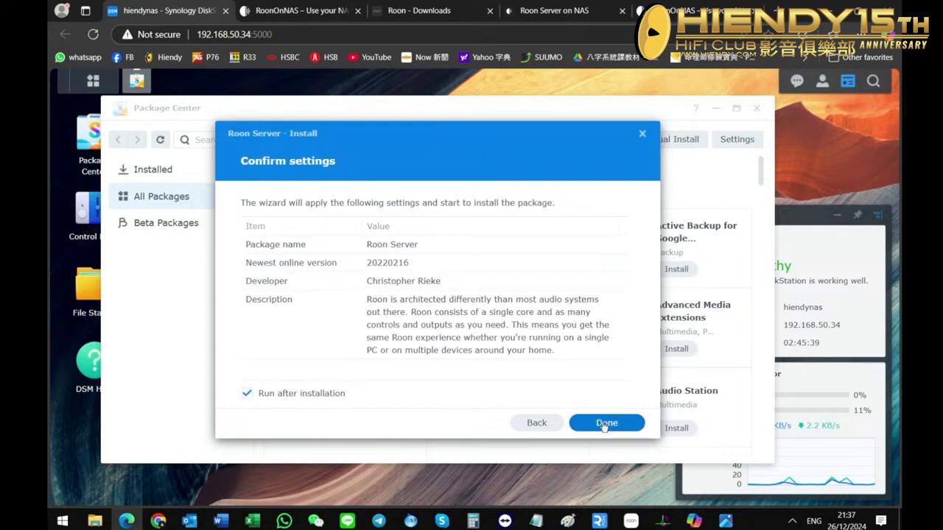
pyautogui.click(604, 423)
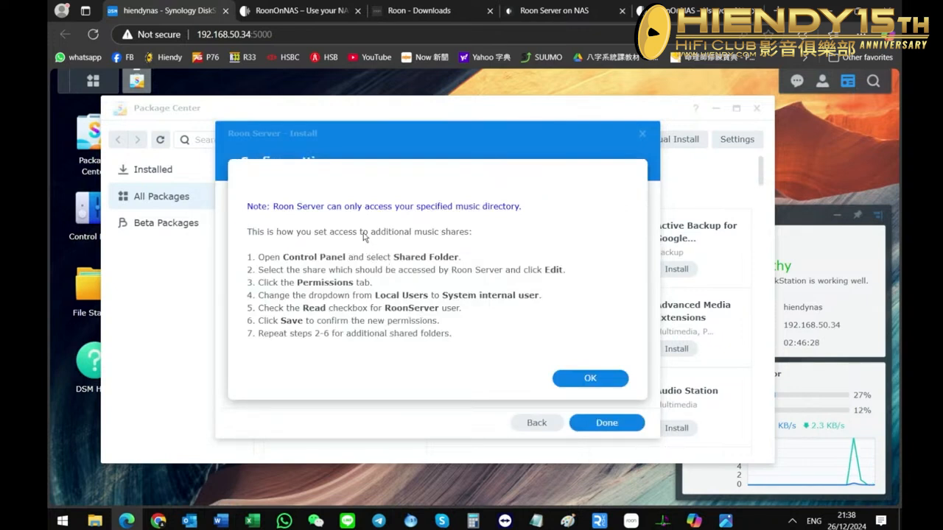
pyautogui.click(594, 383)
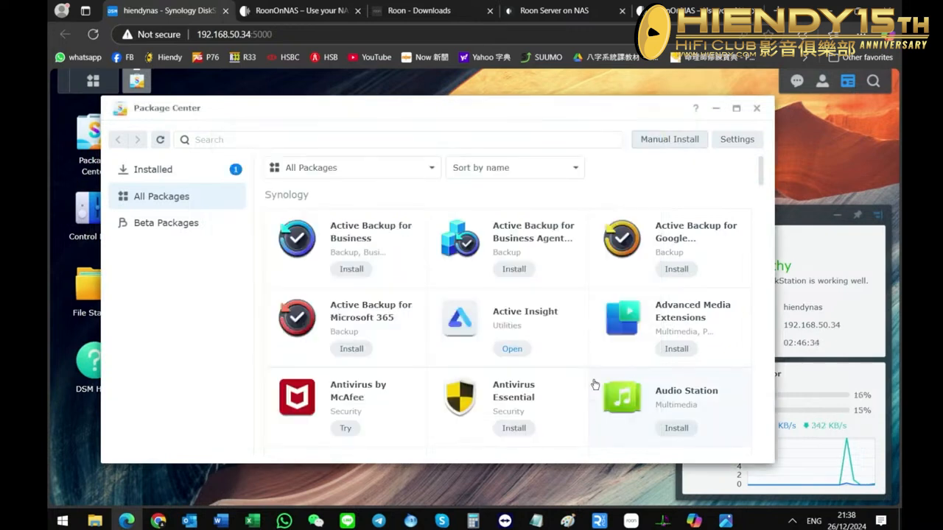
pyautogui.click(756, 108)
# Open File Station and view the contents of the ROONServer2 shared folder.
pyautogui.click(96, 307)
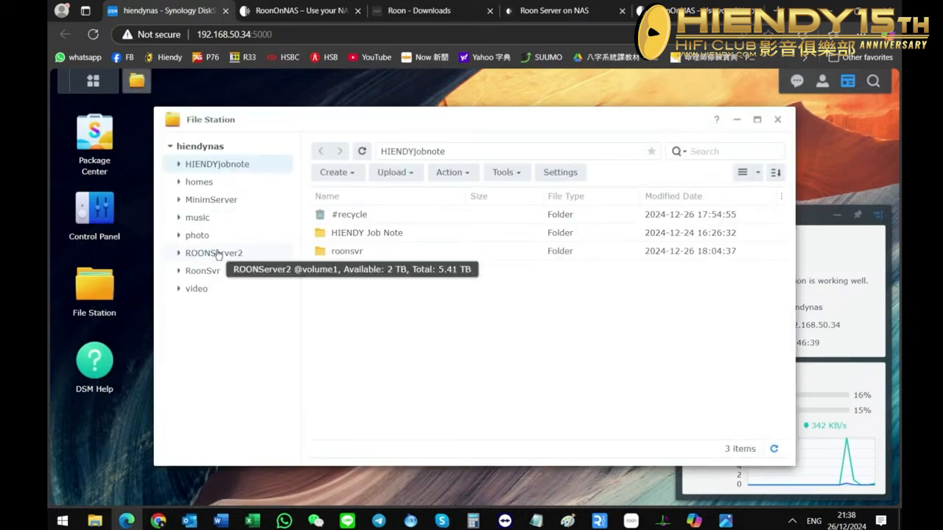
pyautogui.rightClick(218, 254)
pyautogui.click(209, 255)
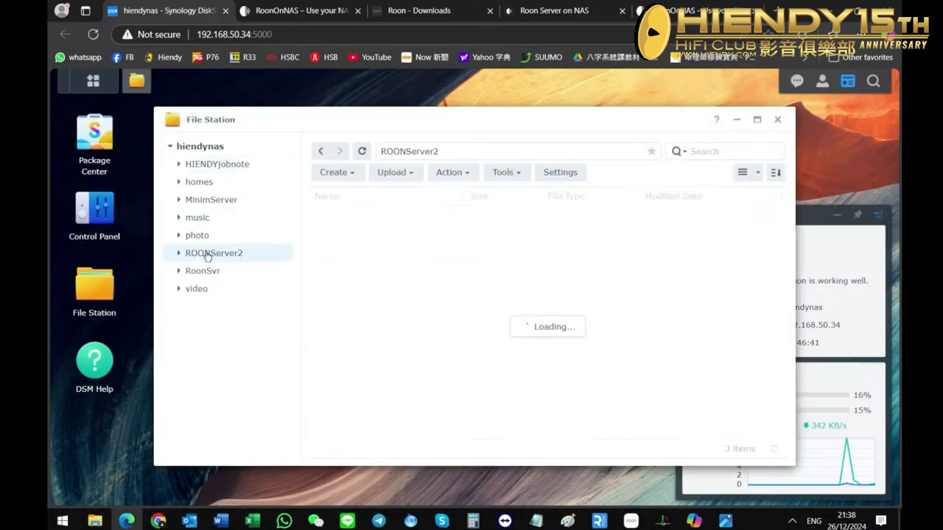
pyautogui.rightClick(208, 256)
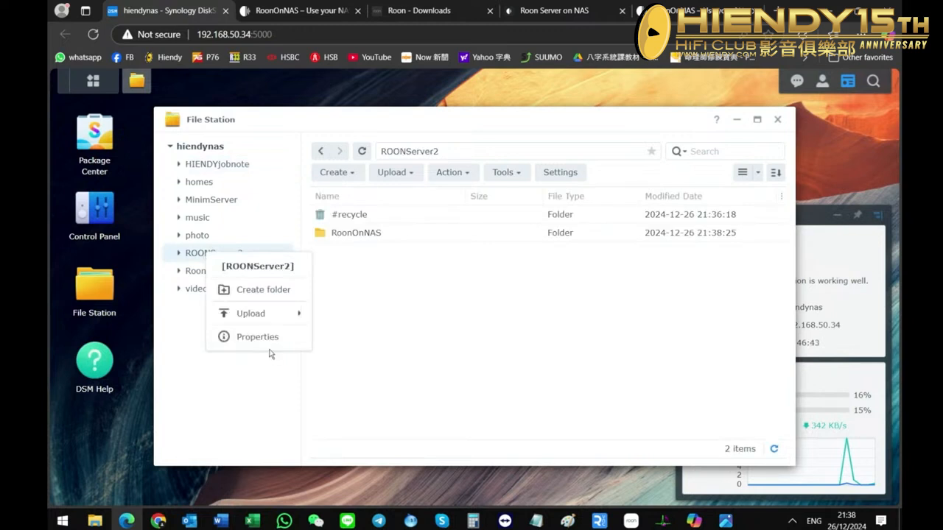
pyautogui.click(336, 356)
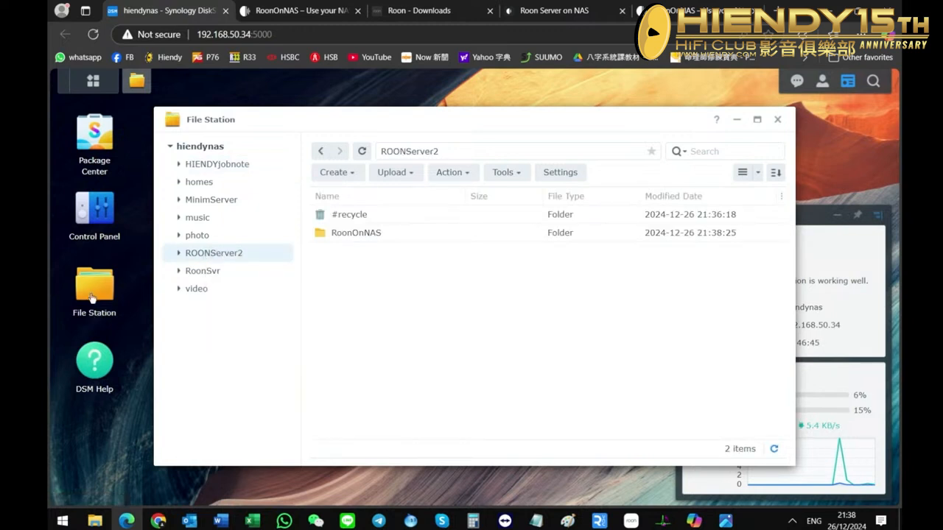
# Inspect the RoonServer entry in the ROONServer2 folder's permissions in a new File Station window, closing it without changes.
pyautogui.click(94, 297)
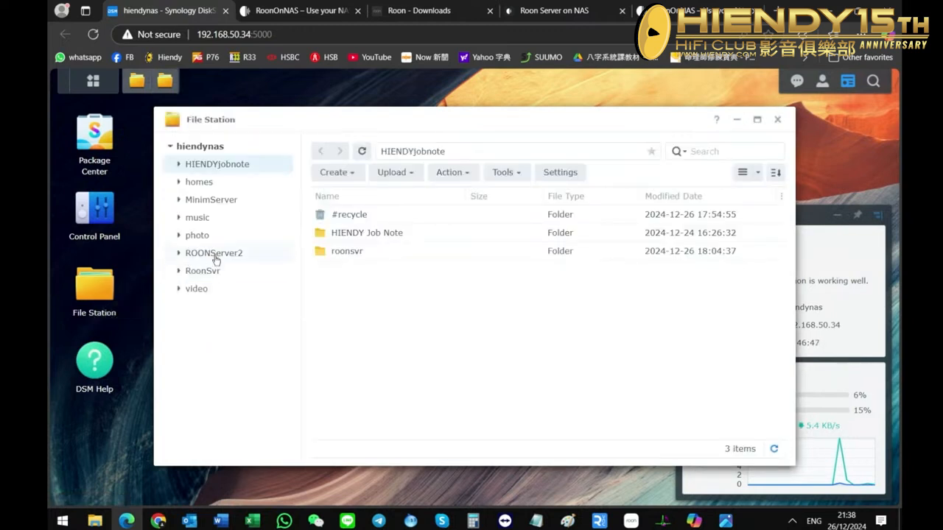
pyautogui.click(215, 254)
pyautogui.rightClick(217, 260)
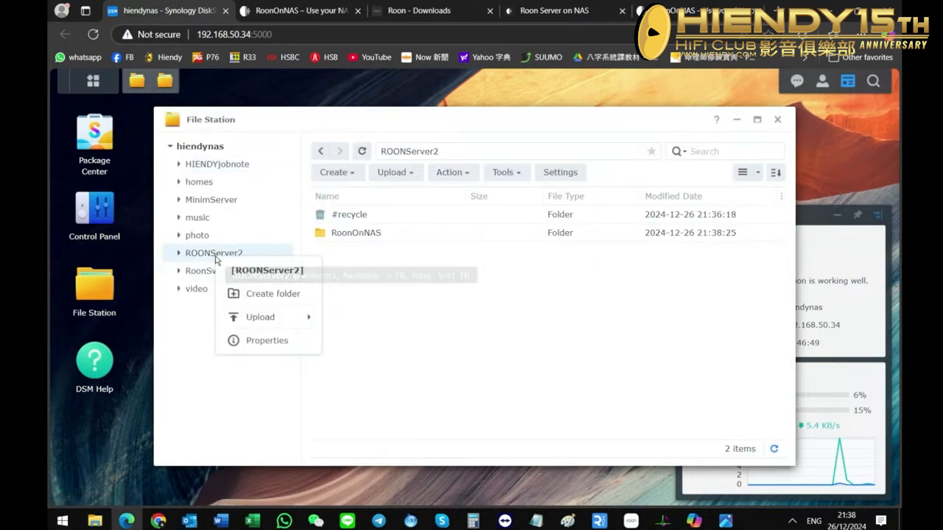
pyautogui.click(278, 340)
pyautogui.click(330, 144)
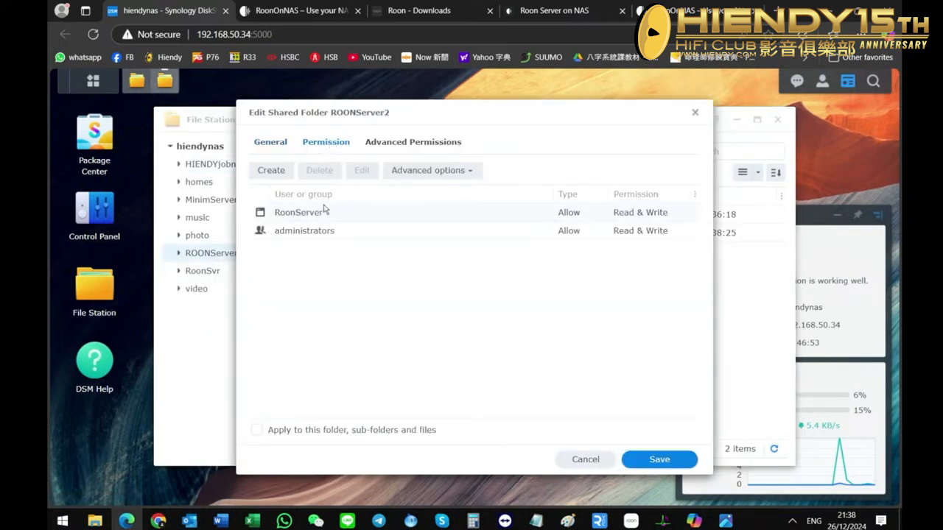
pyautogui.click(295, 215)
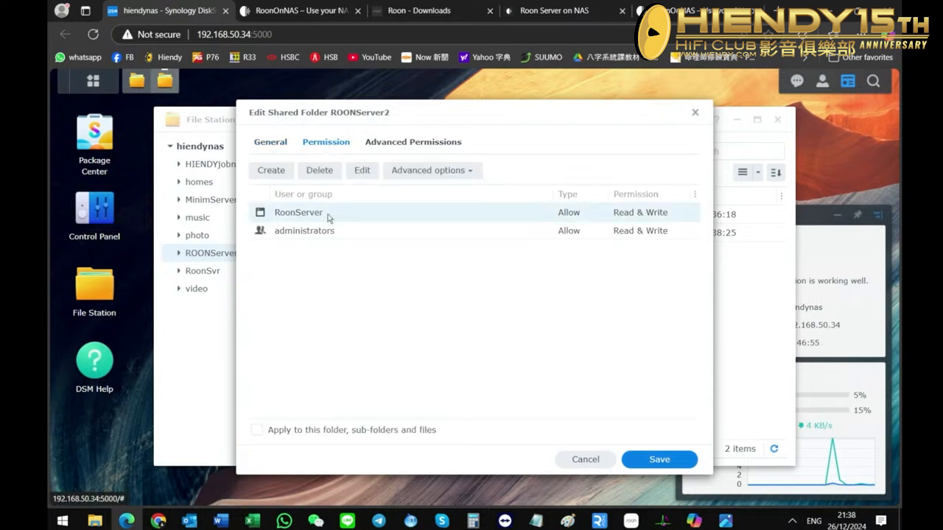
pyautogui.doubleClick(558, 215)
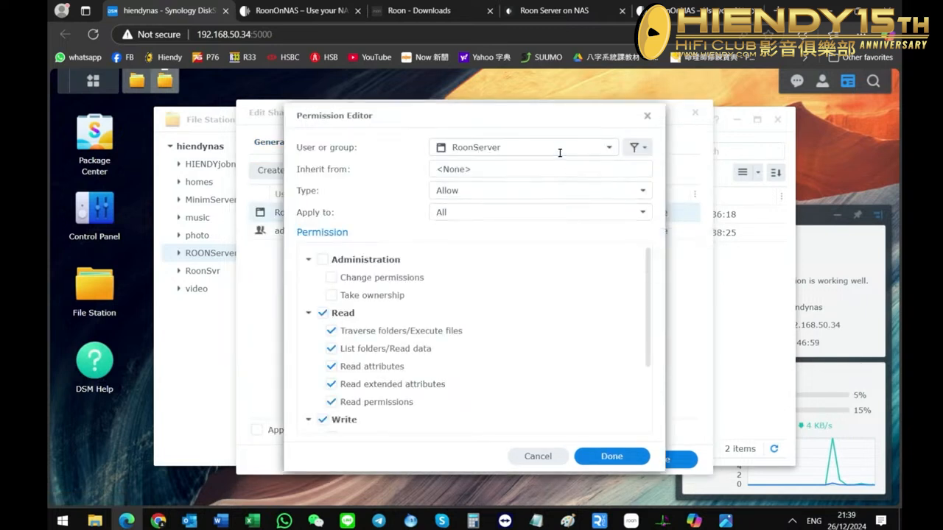
pyautogui.click(546, 458)
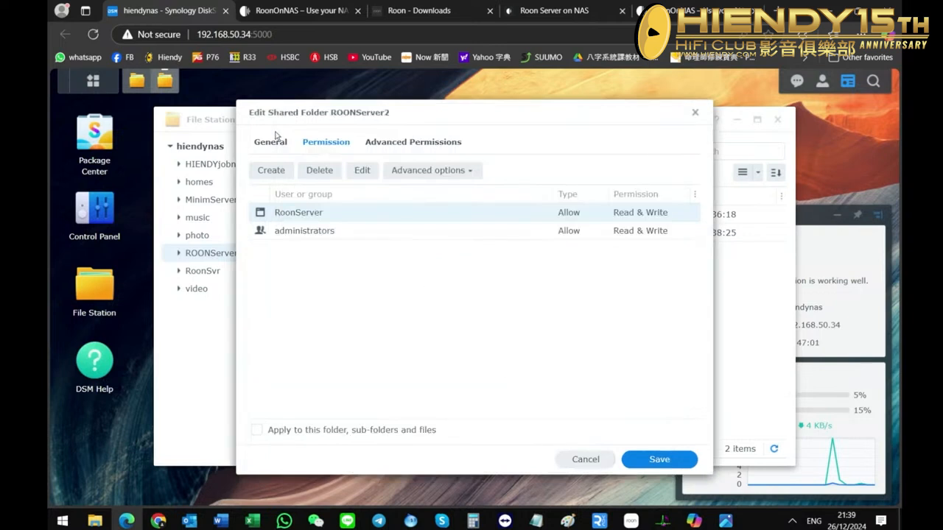
pyautogui.click(694, 112)
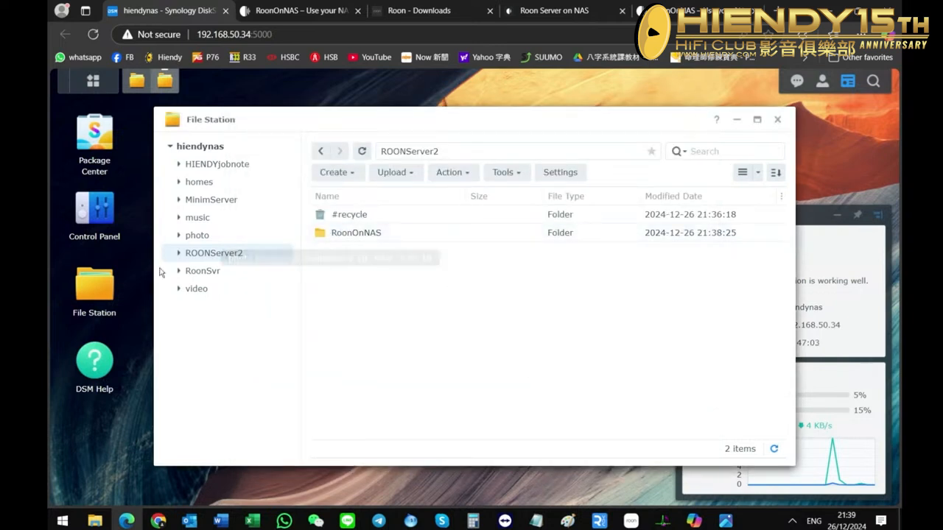
# Confirm the RoonServer entry with all Read and Write permissions on the ROONServer2 folder and save the folder's permissions.
pyautogui.rightClick(197, 255)
pyautogui.click(242, 337)
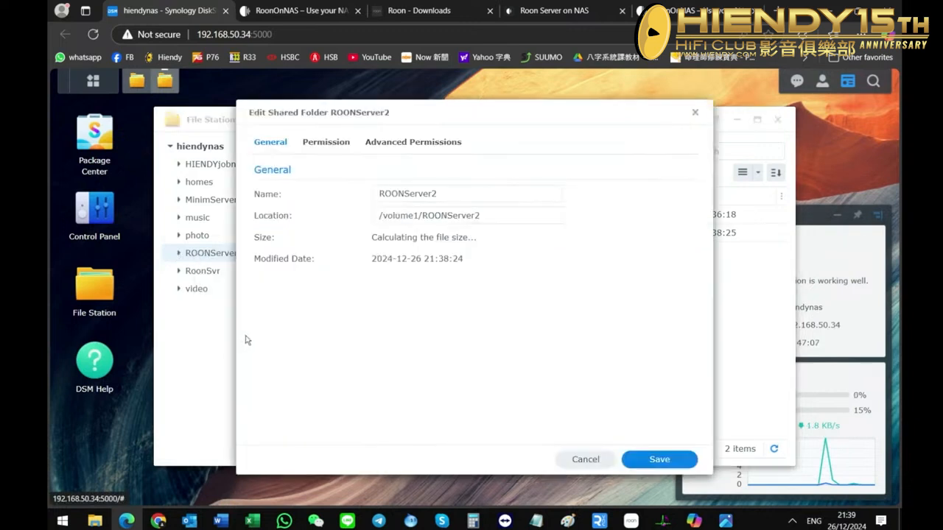
pyautogui.click(328, 143)
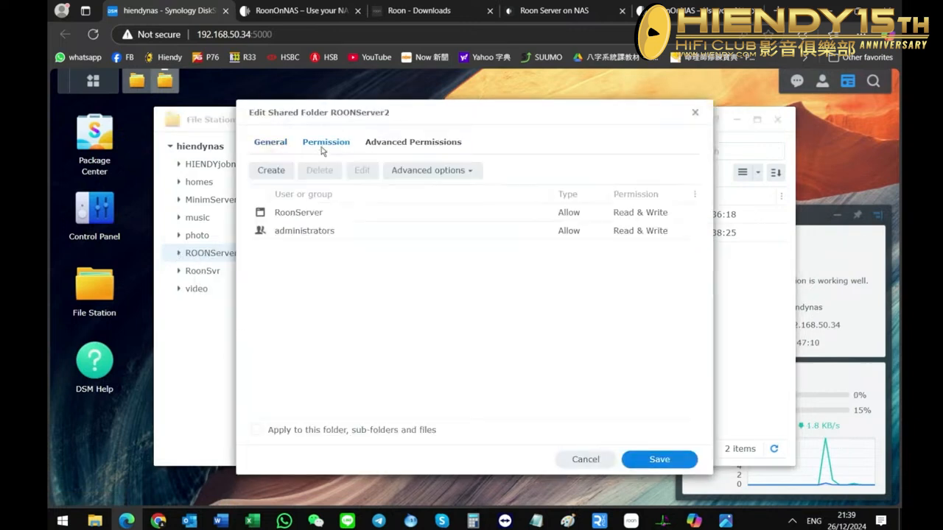
pyautogui.click(565, 215)
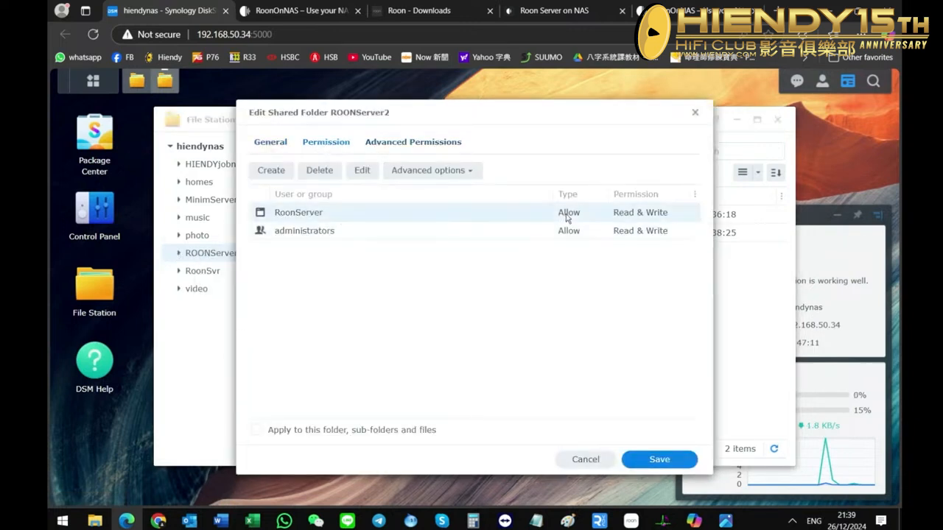
pyautogui.doubleClick(642, 216)
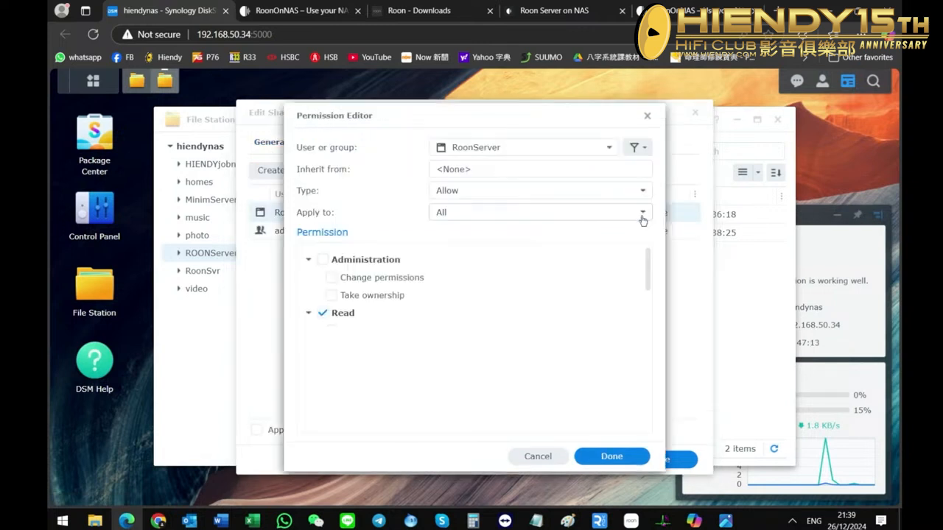
pyautogui.scroll(-1, 446, 338)
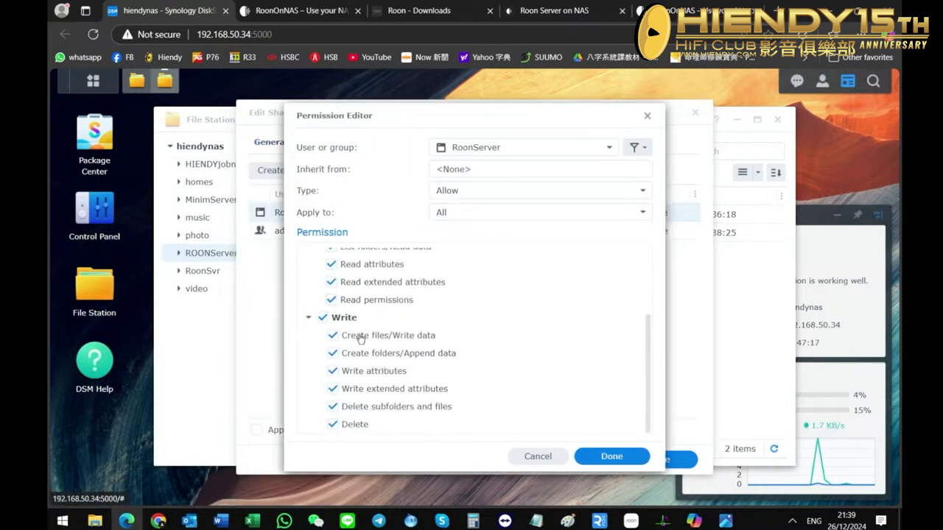
pyautogui.click(622, 456)
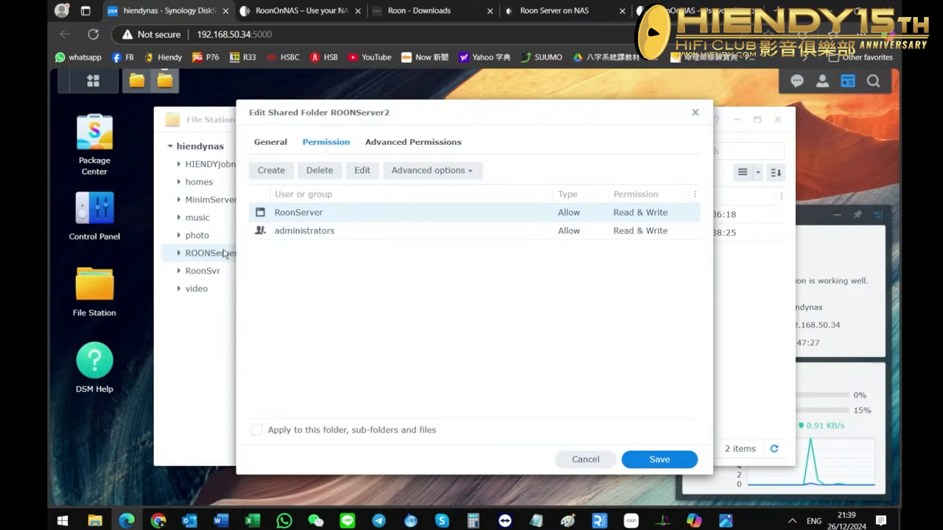
pyautogui.click(592, 459)
pyautogui.click(579, 304)
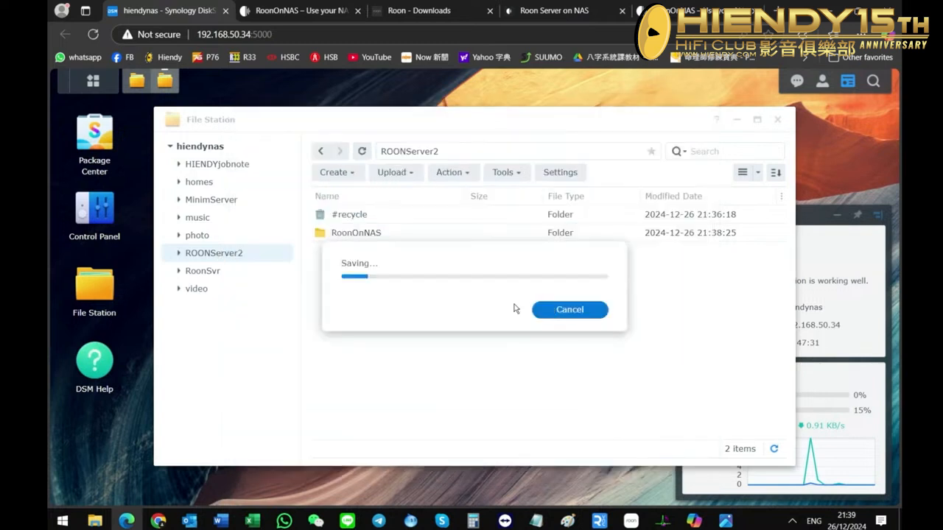
# Check the RoonServer entry in the music shared folder's permissions and close the properties without changes.
pyautogui.click(213, 270)
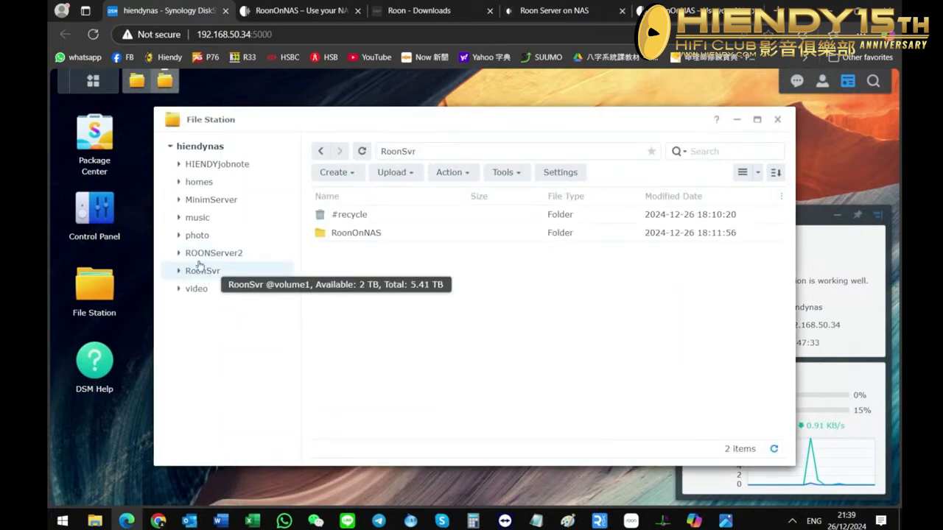
pyautogui.click(197, 218)
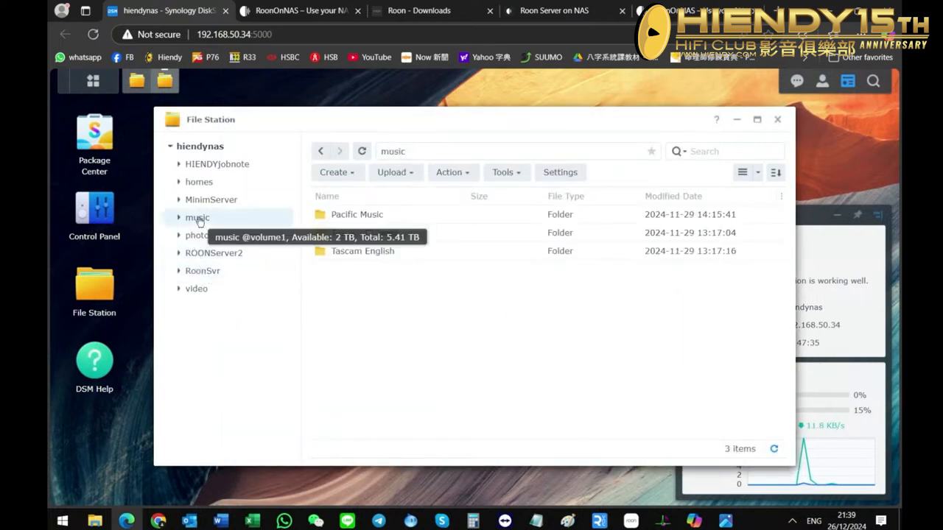
pyautogui.rightClick(199, 221)
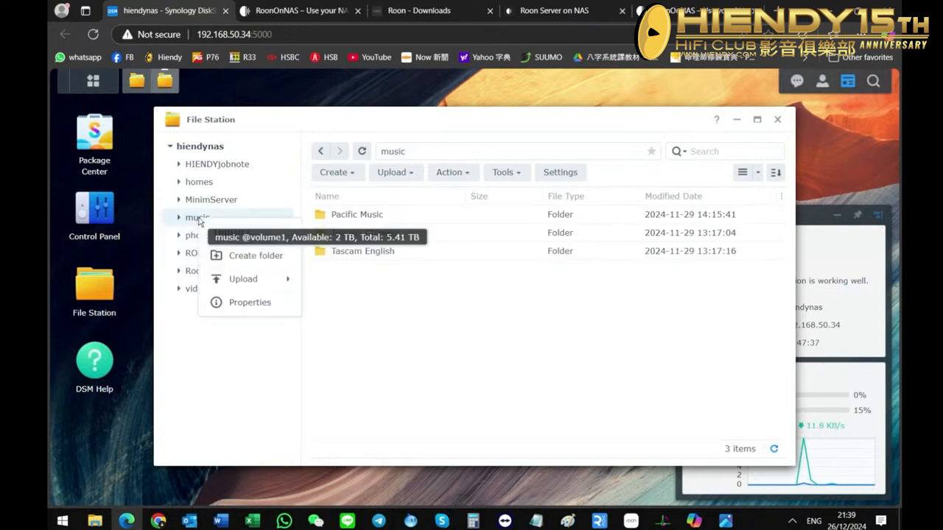
pyautogui.click(274, 305)
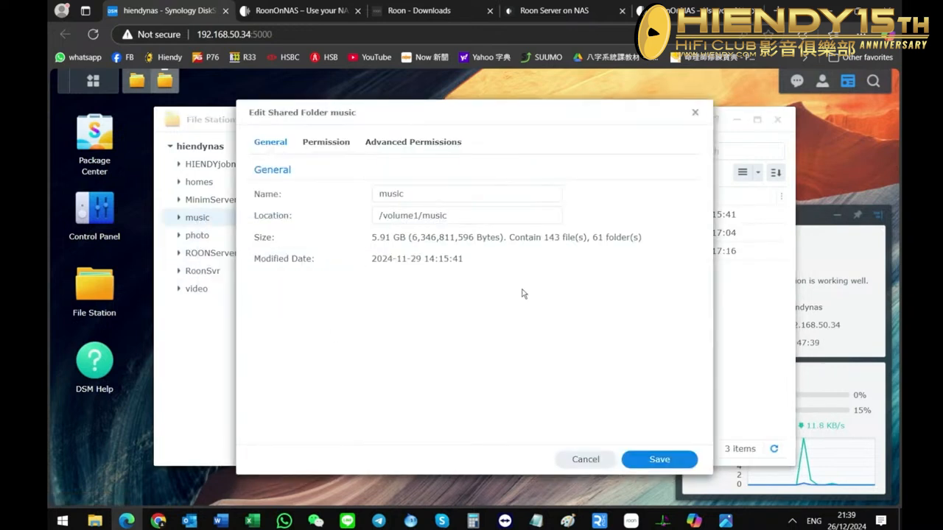
pyautogui.click(320, 148)
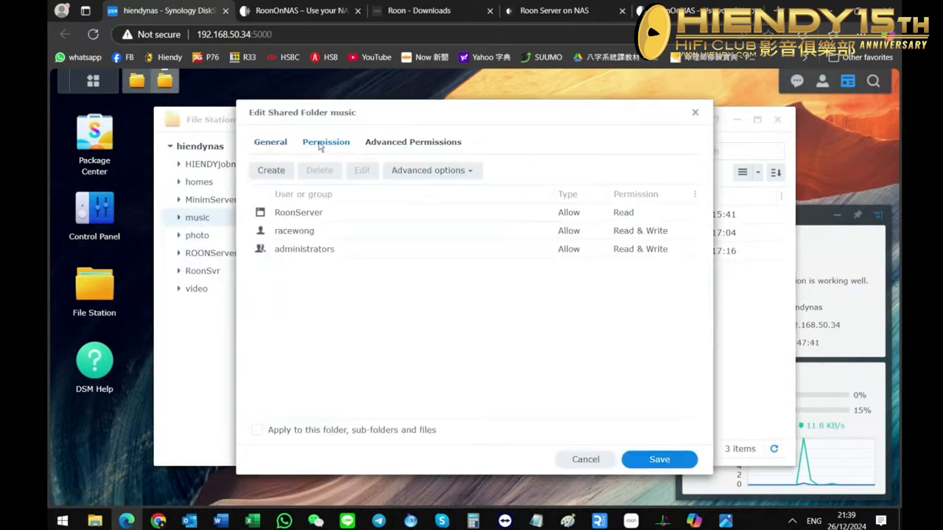
pyautogui.click(327, 213)
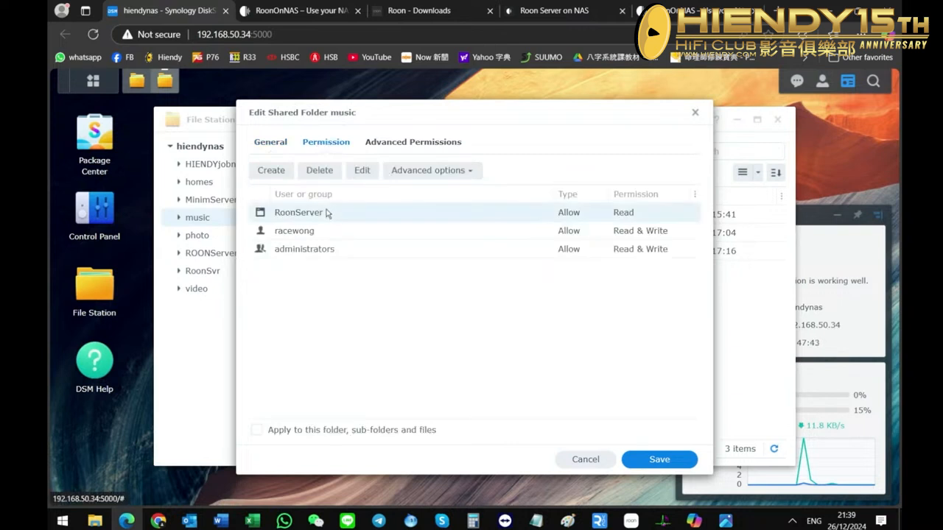
pyautogui.click(694, 113)
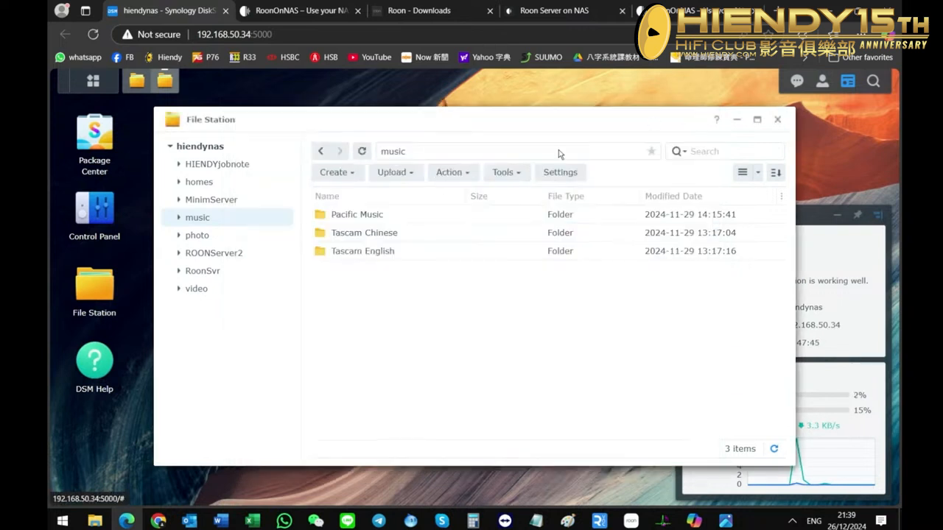
# Grant RoonServer all Write permissions in addition to Read on the music shared folder and save the folder's permissions.
pyautogui.rightClick(199, 223)
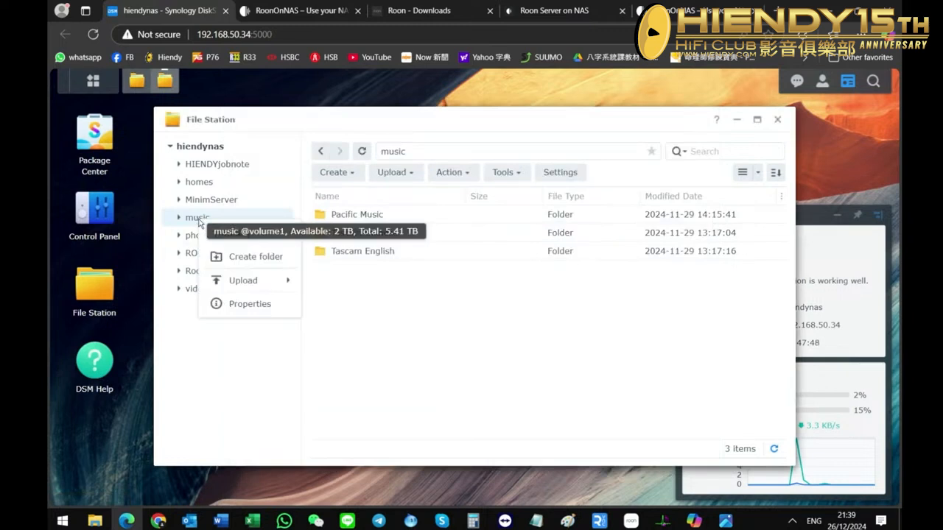
pyautogui.click(250, 304)
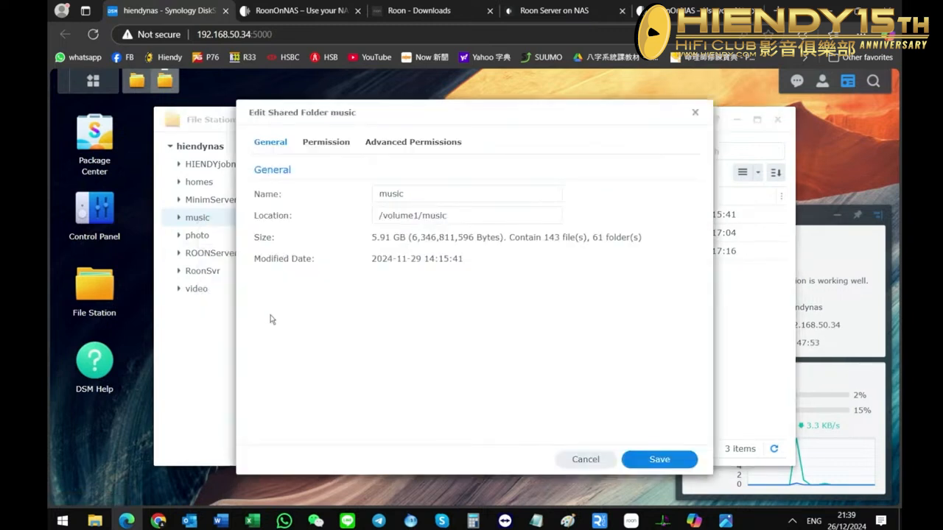
pyautogui.click(327, 143)
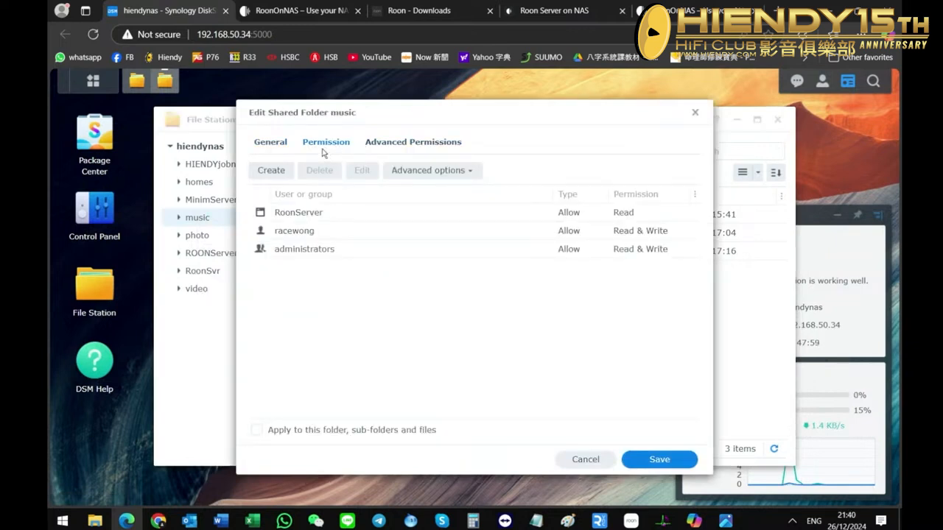
pyautogui.click(291, 218)
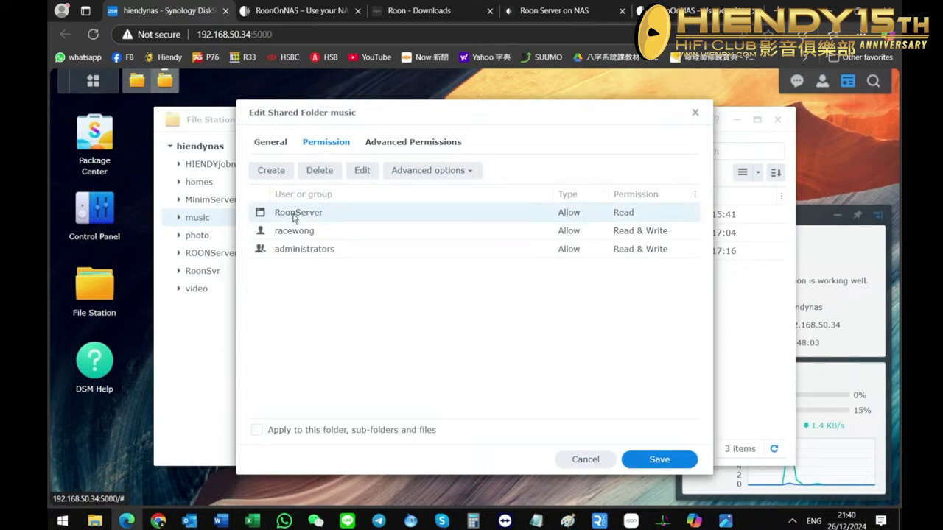
pyautogui.doubleClick(294, 215)
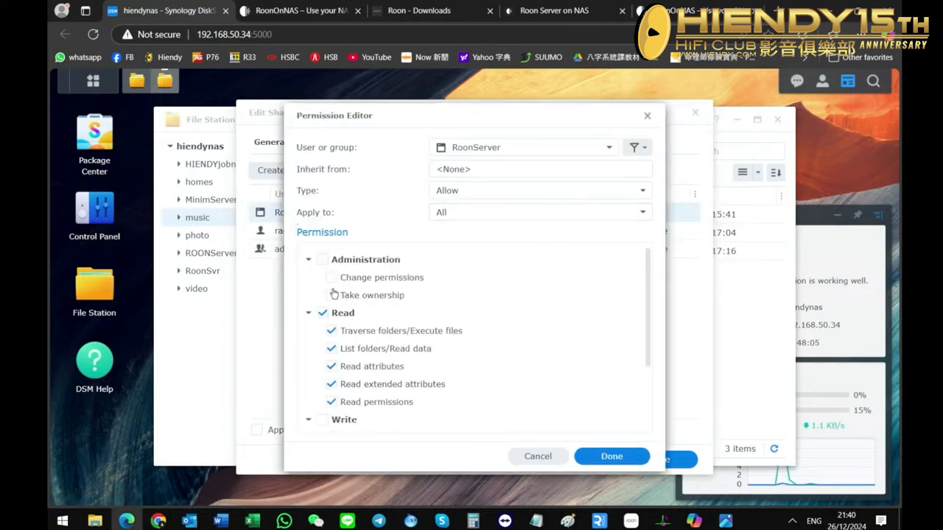
pyautogui.scroll(-3, 334, 294)
pyautogui.click(322, 317)
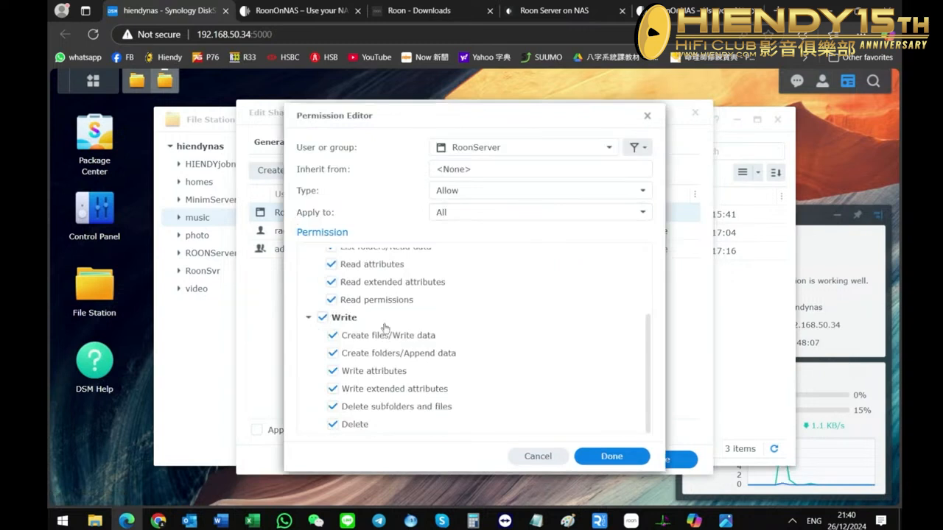
pyautogui.click(612, 456)
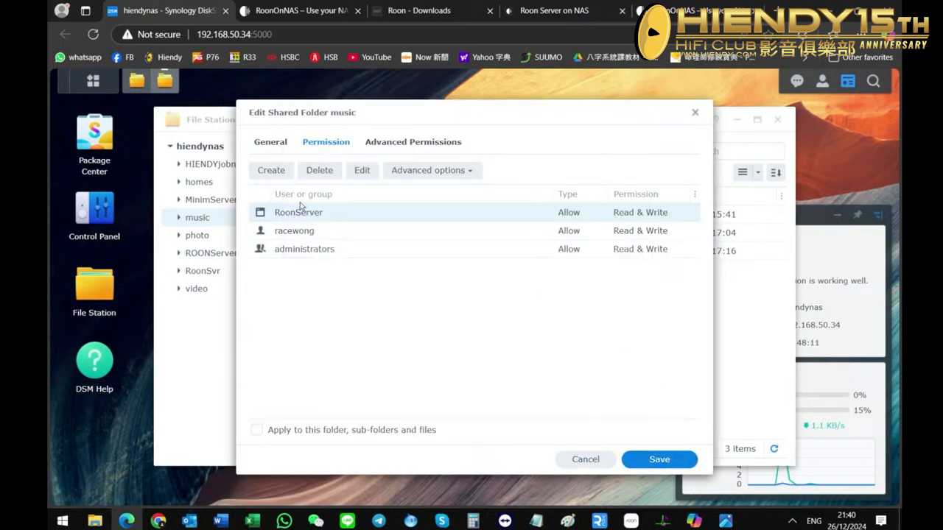
pyautogui.click(677, 459)
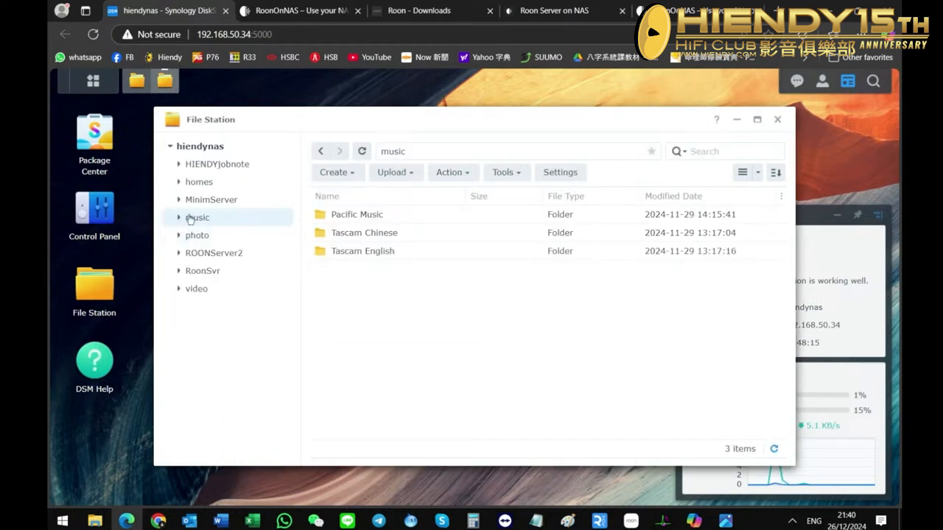
# Review the contents of the ROONServer2 shared folder and the music shared folder.
pyautogui.moveTo(192, 220)
pyautogui.moveTo(203, 260)
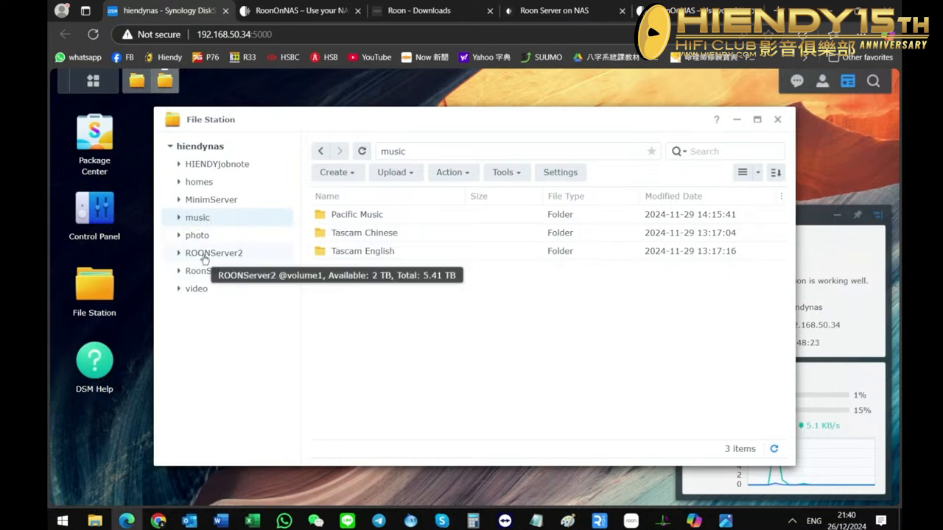
pyautogui.click(205, 260)
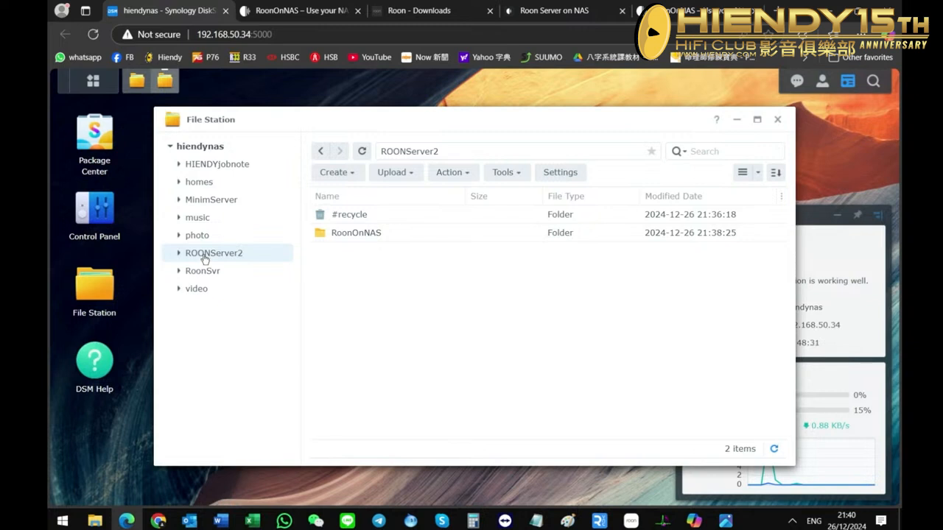
pyautogui.click(208, 224)
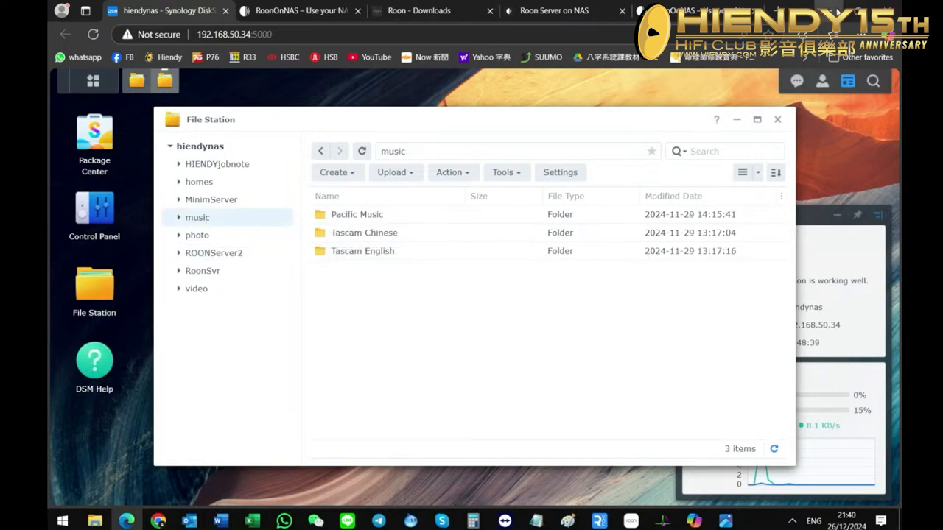
# Minimize the browser, switch to the Roon app, restart it and check the hiendynas entry in the Roon Server list.
pyautogui.click(837, 12)
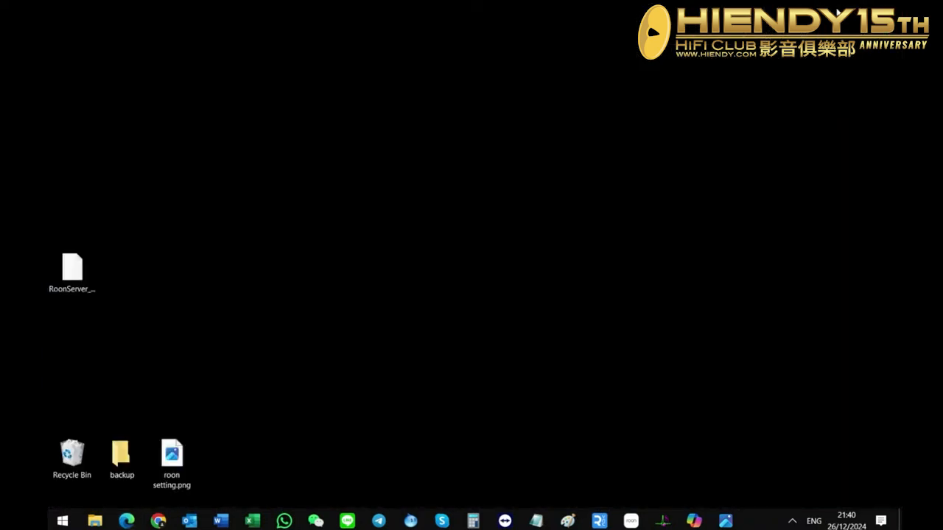
pyautogui.click(631, 521)
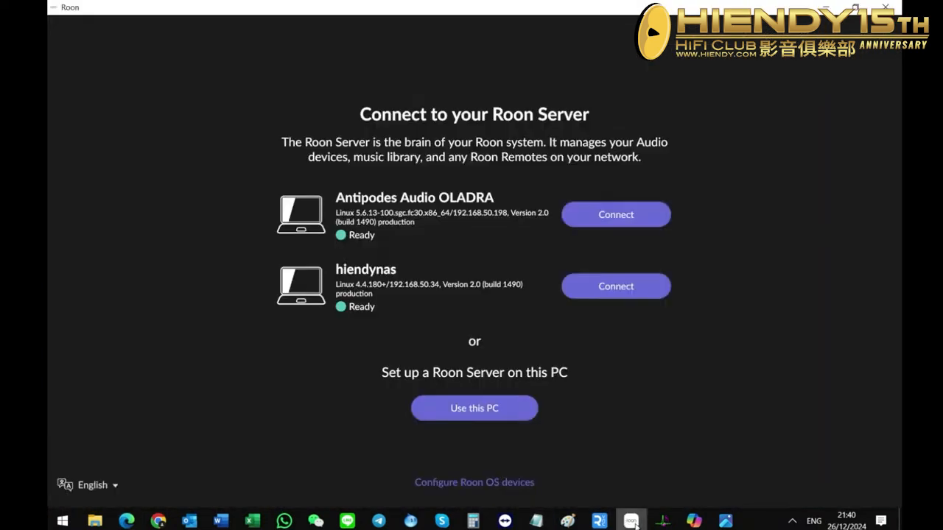
pyautogui.click(892, 7)
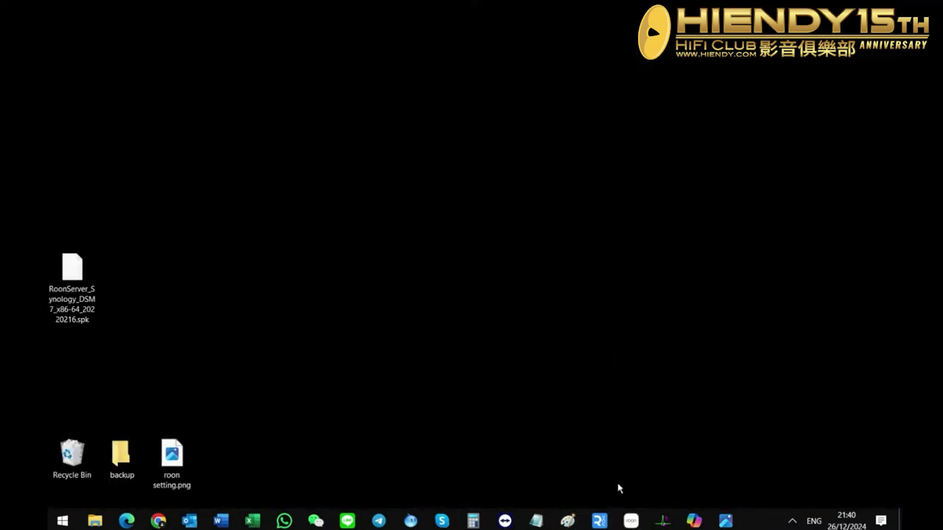
pyautogui.click(632, 521)
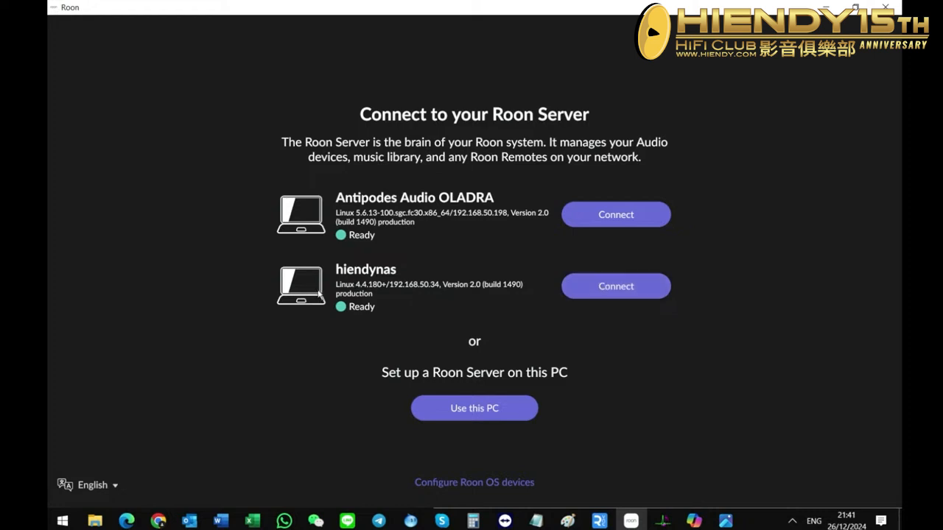
pyautogui.moveTo(477, 296)
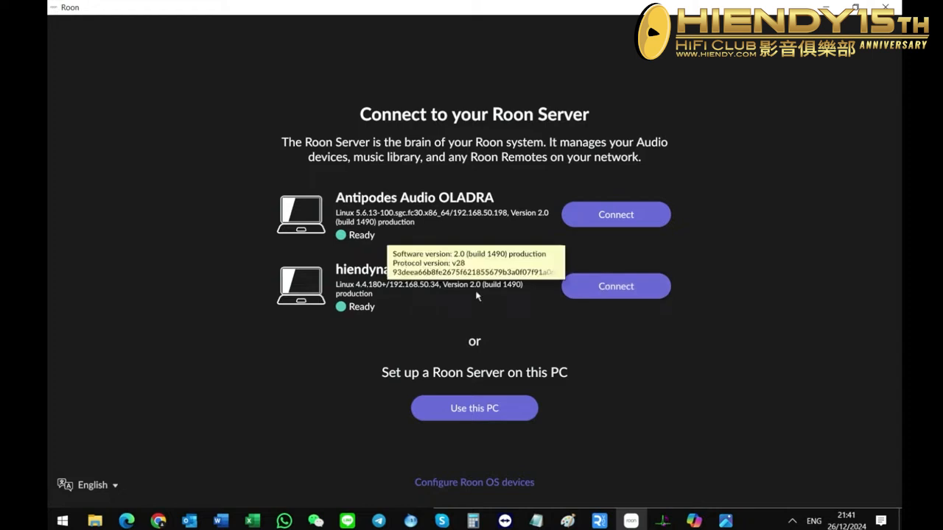